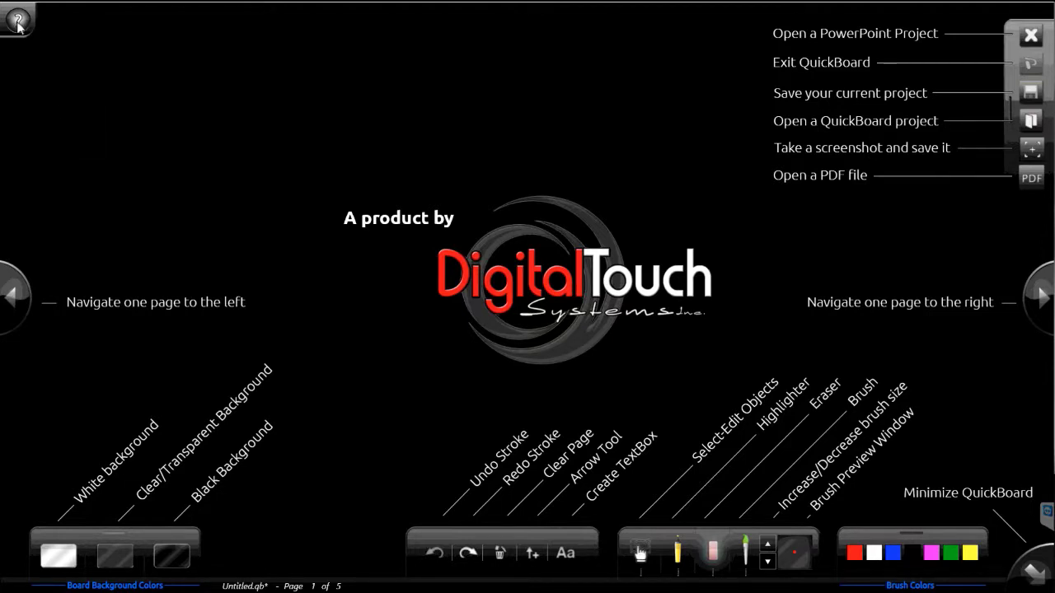
Step: Toggle the help overlay on and off, leave it hidden, and select the brush
{"action": "left_click", "coordinate": [17, 21]}
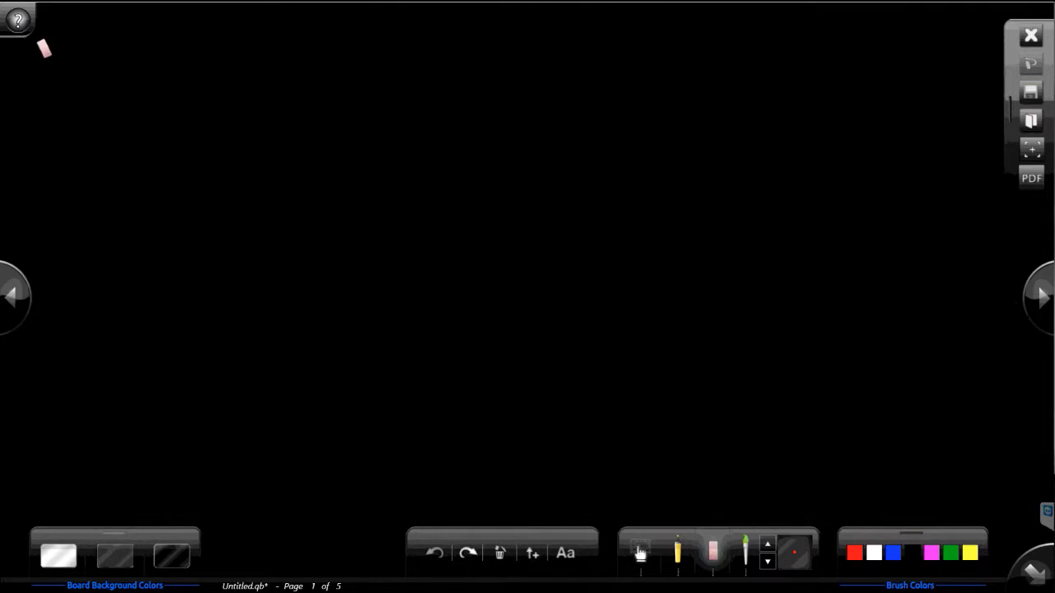
{"action": "left_click", "coordinate": [17, 22]}
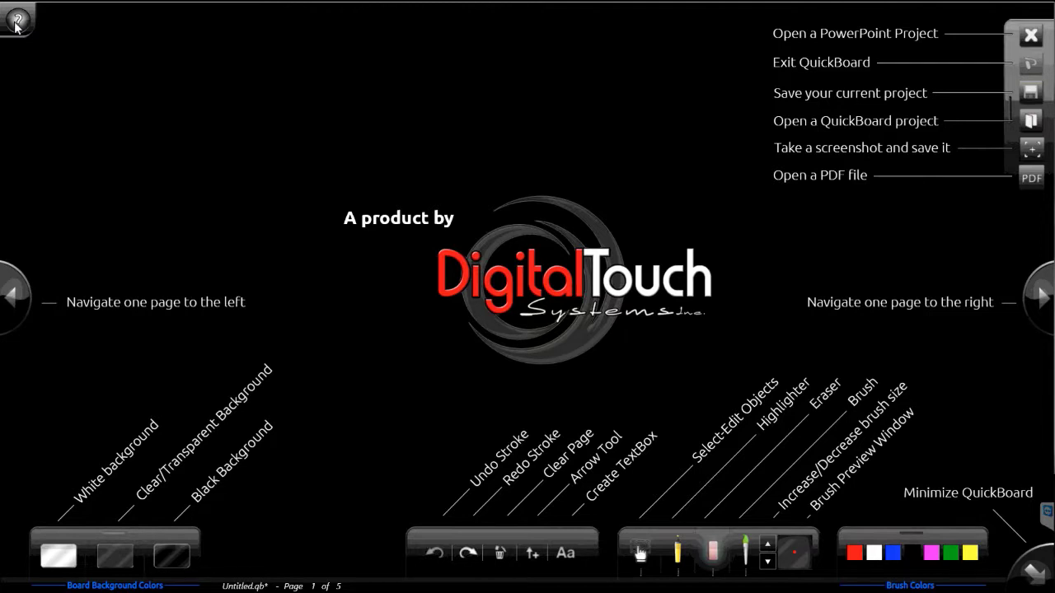
{"action": "left_click", "coordinate": [17, 23]}
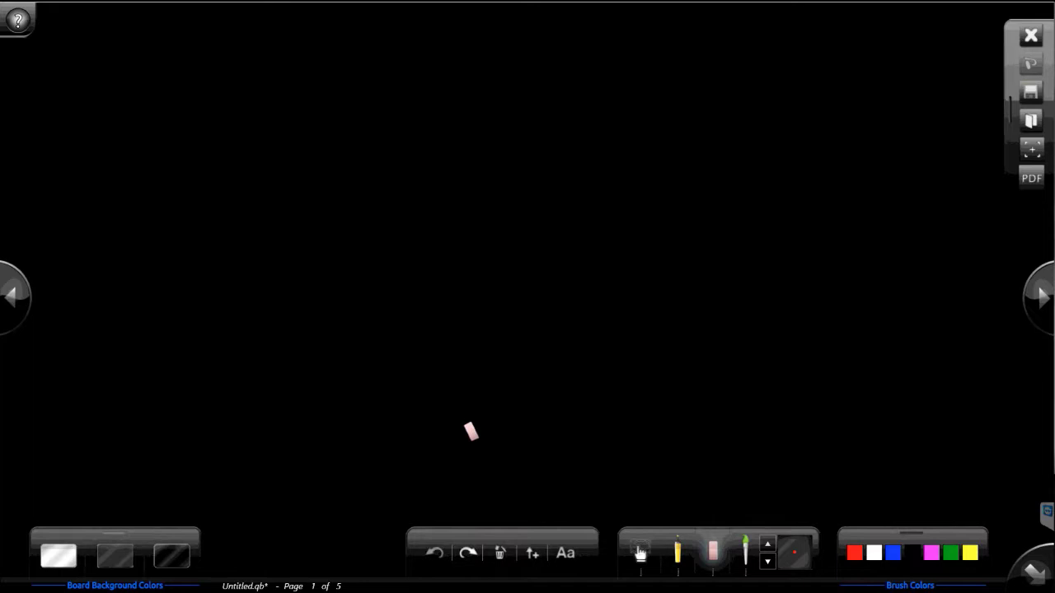
{"action": "left_click", "coordinate": [747, 551]}
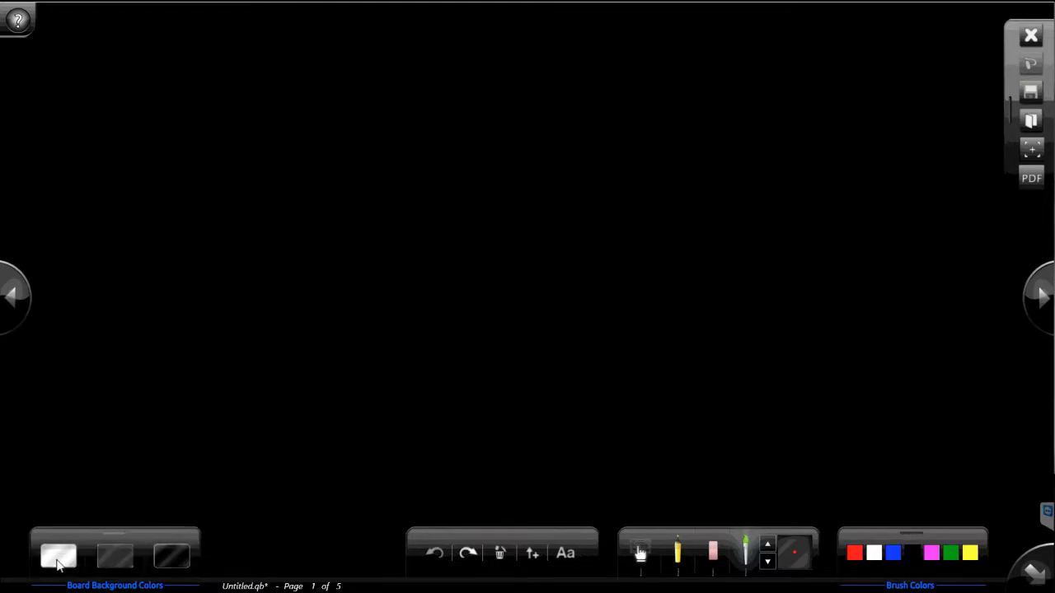
Step: Try white, see-through, black and white board backgrounds, finishing on solid black
{"action": "left_click", "coordinate": [59, 558]}
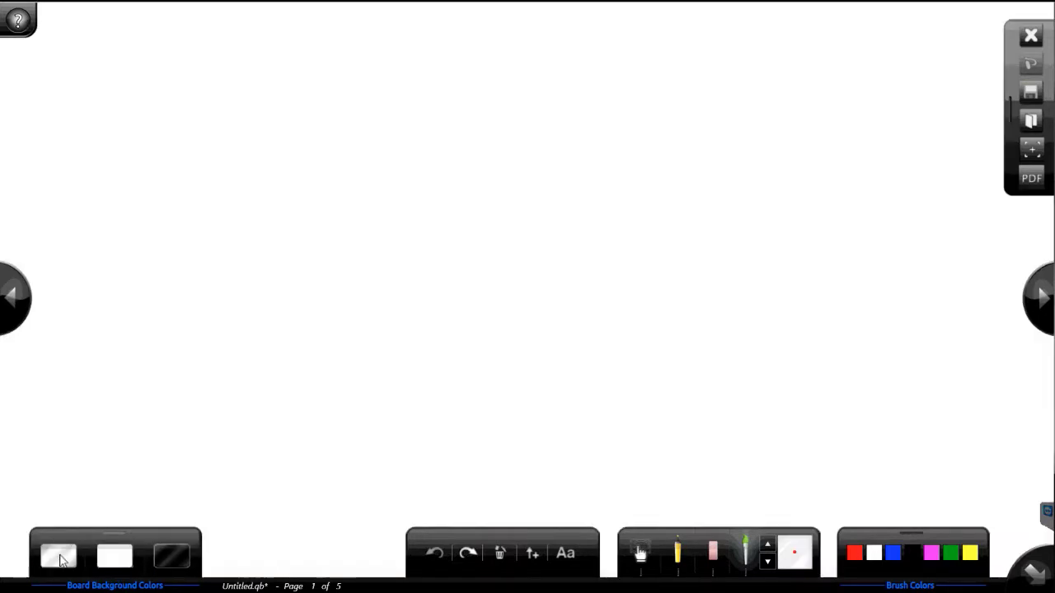
{"action": "left_click", "coordinate": [120, 561]}
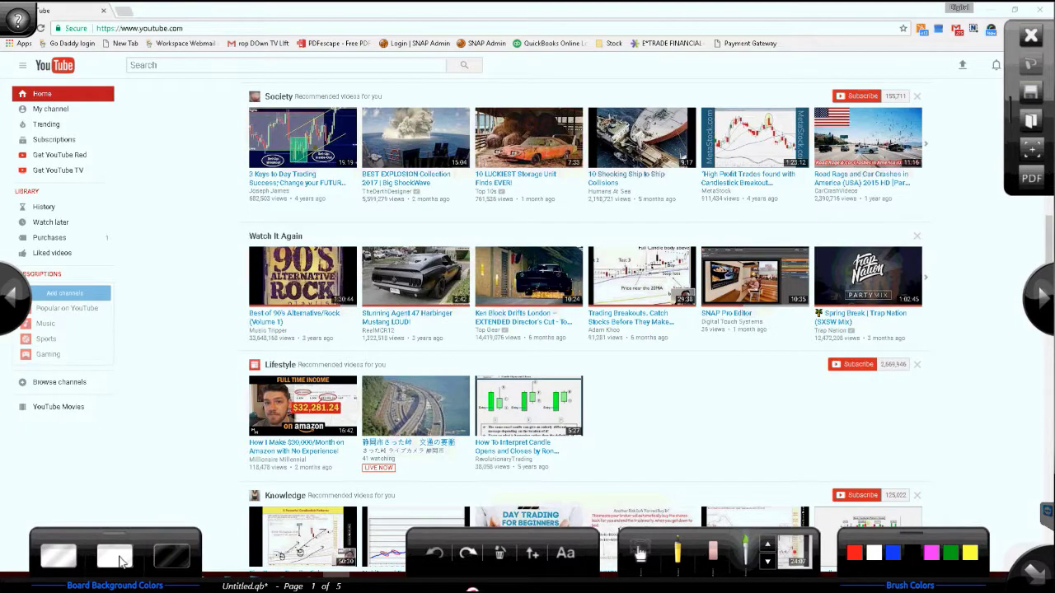
{"action": "left_click", "coordinate": [169, 561]}
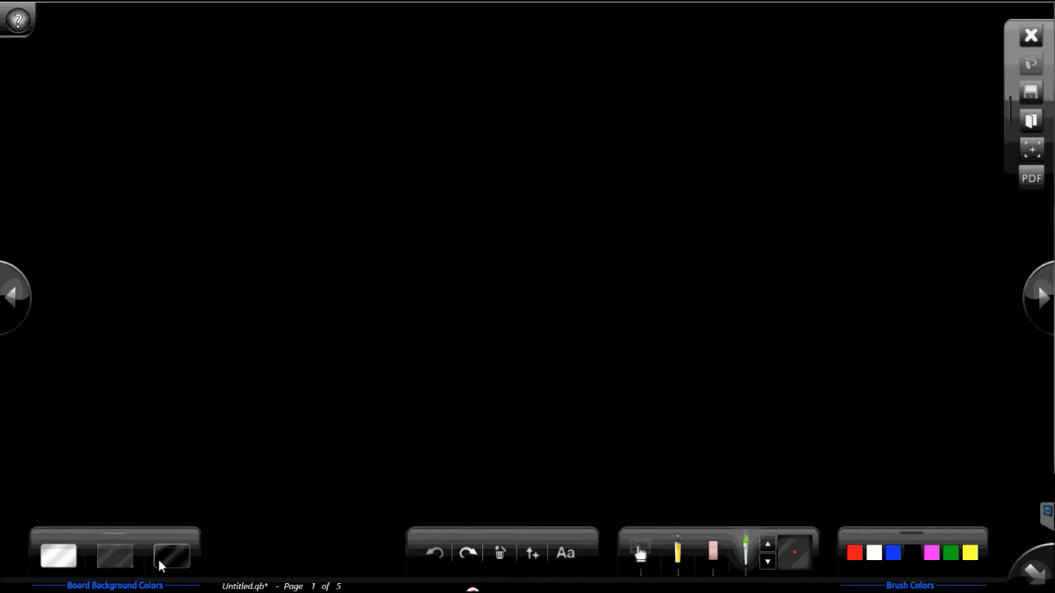
{"action": "left_click", "coordinate": [72, 561]}
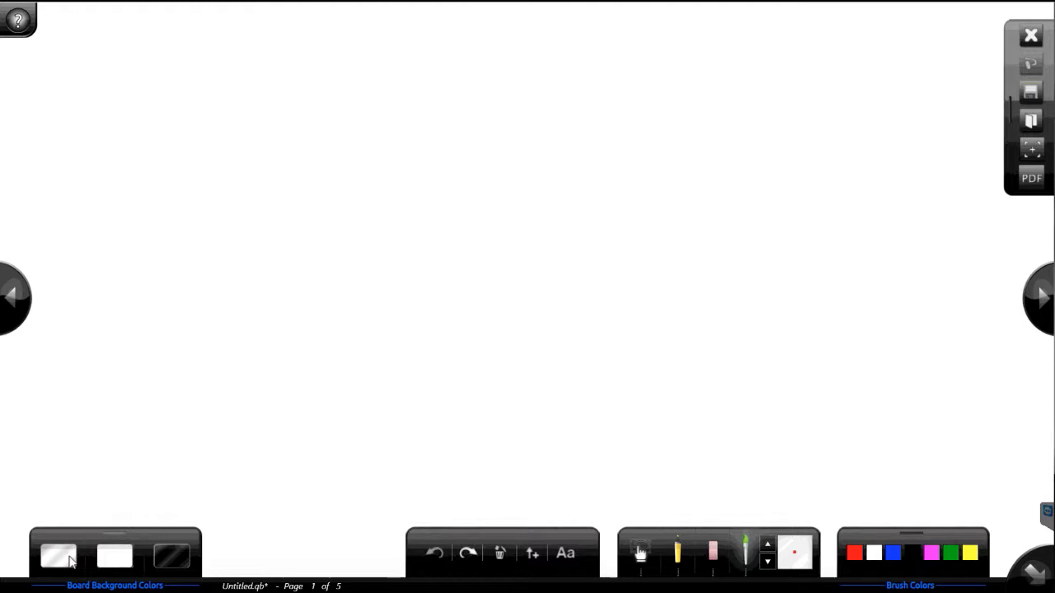
{"action": "left_click", "coordinate": [169, 560]}
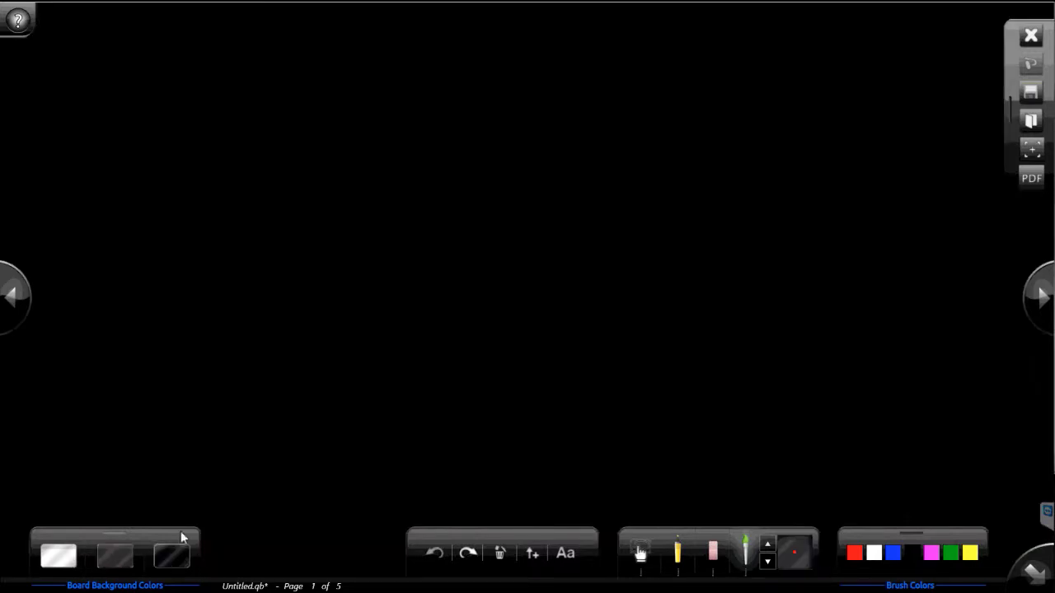
Step: Set the board background to Clear so the YouTube home page shows through
{"action": "left_click", "coordinate": [119, 558]}
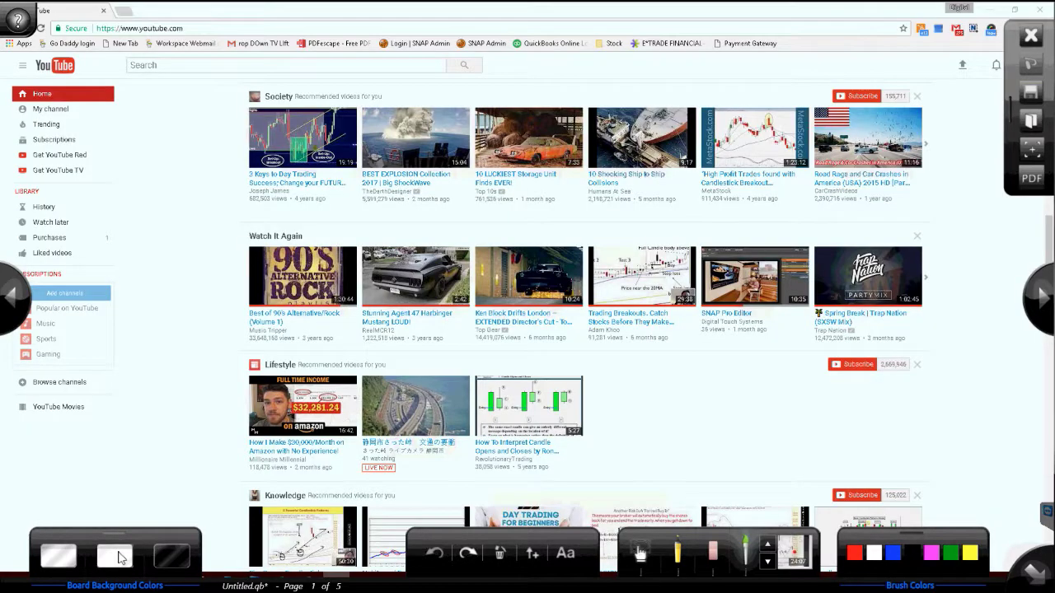
Step: Close QuickBoard, scroll YouTube down to the Watch It Again row, and reopen QuickBoard
{"action": "left_click", "coordinate": [1036, 576]}
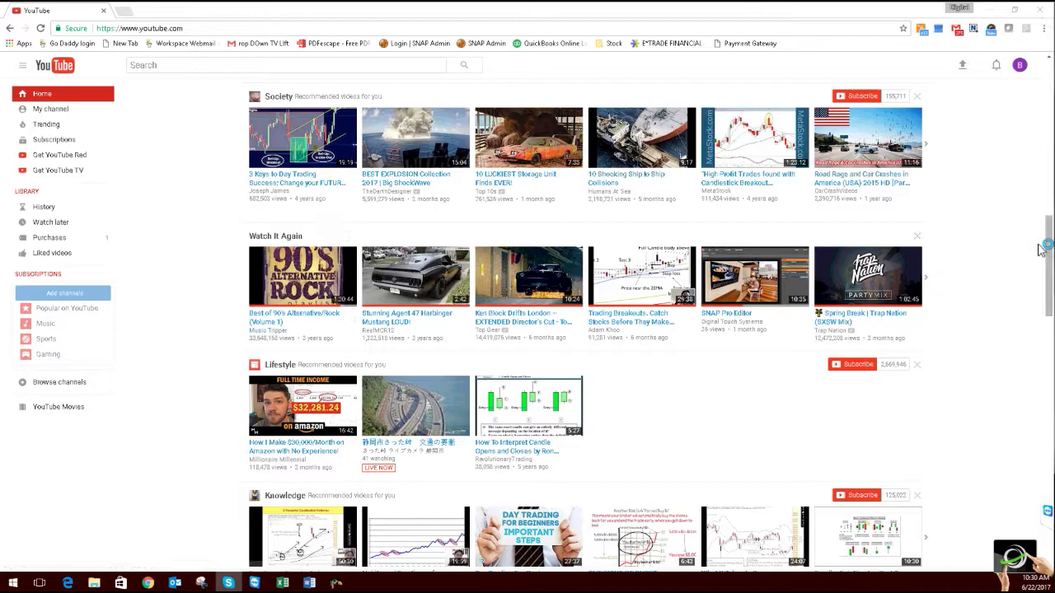
{"action": "left_click_drag", "start_coordinate": [1049, 262], "coordinate": [1051, 210]}
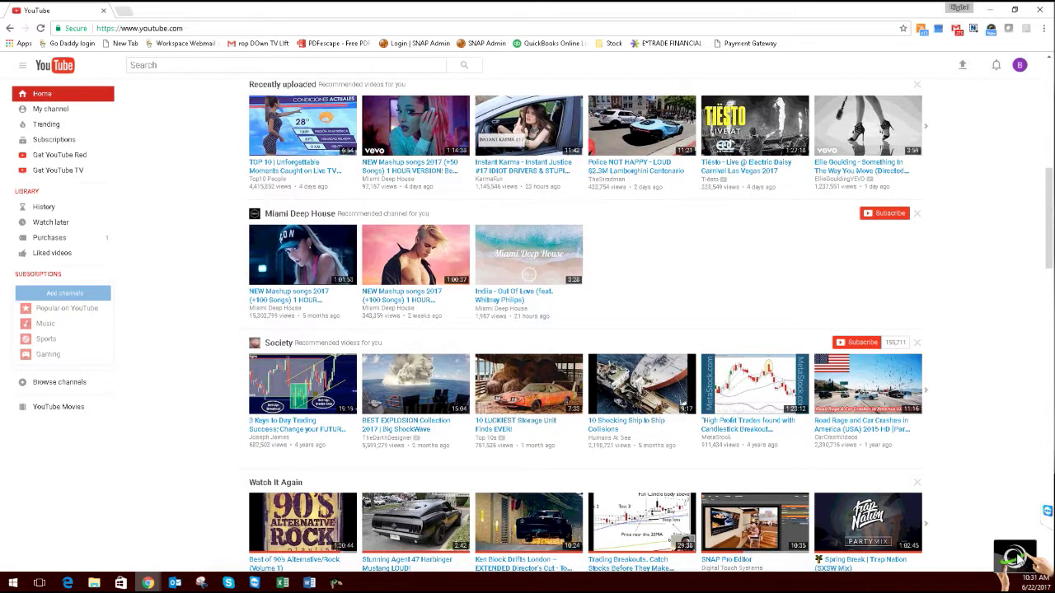
{"action": "left_click_drag", "start_coordinate": [1050, 227], "coordinate": [1050, 331]}
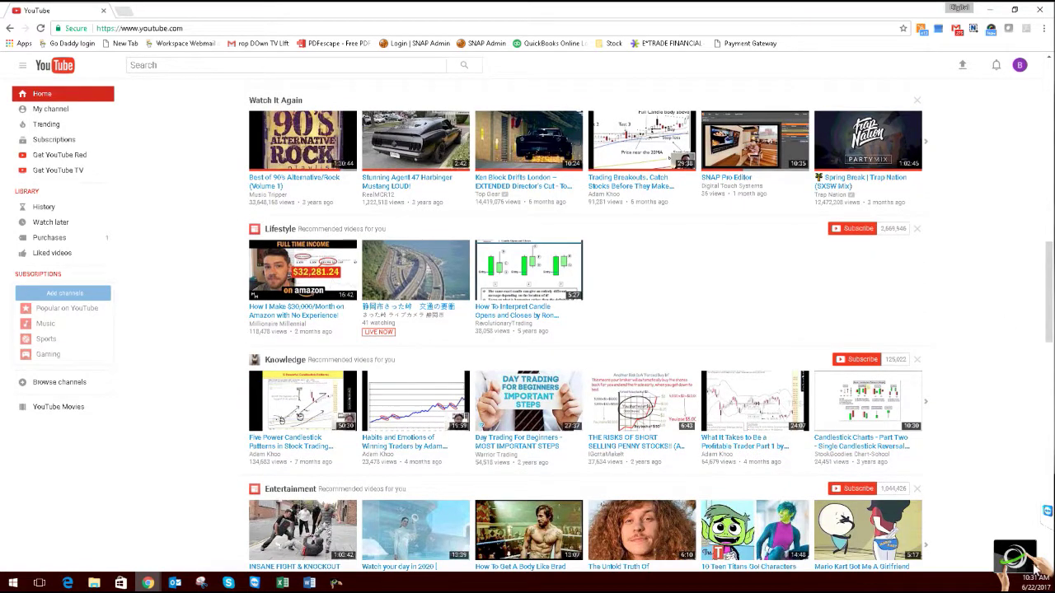
{"action": "left_click", "coordinate": [1036, 567]}
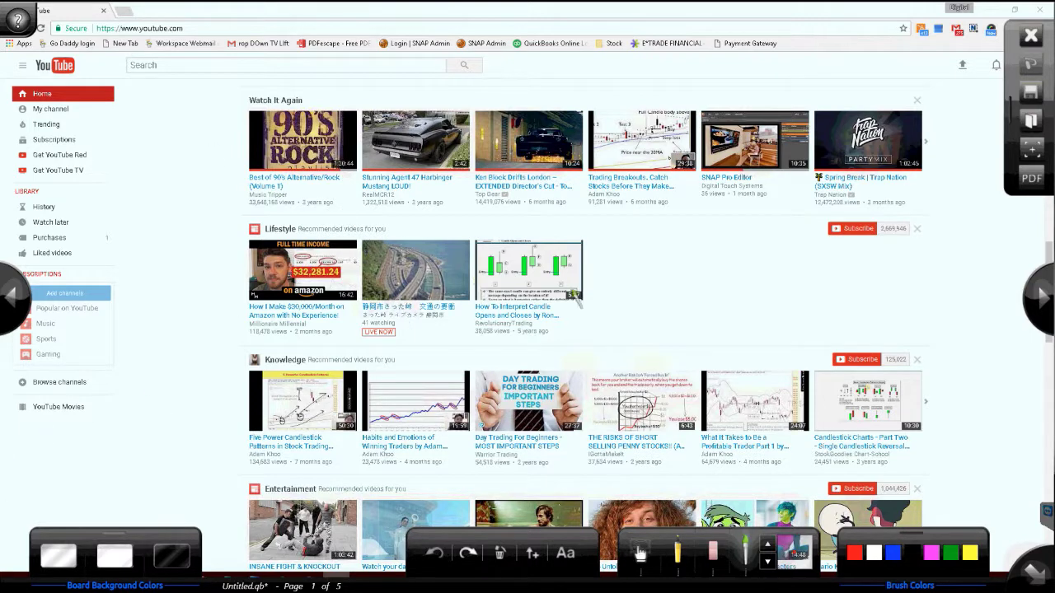
{"action": "mouse_move", "coordinate": [567, 309]}
{"action": "left_mouse_down"}
{"action": "mouse_move", "coordinate": [375, 165]}
{"action": "mouse_move", "coordinate": [478, 346]}
{"action": "left_mouse_up"}
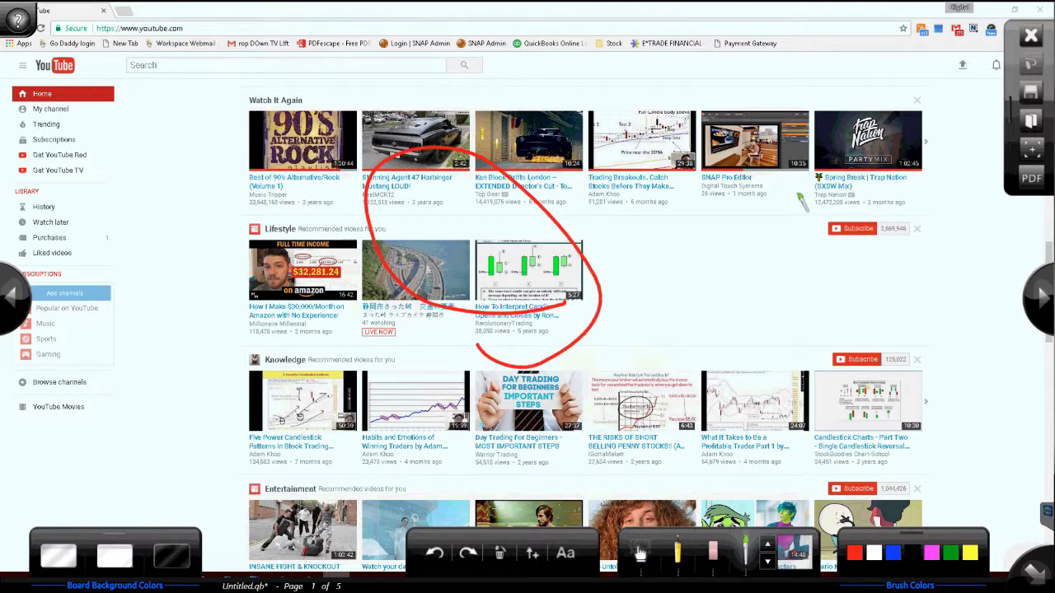
{"action": "mouse_move", "coordinate": [798, 200]}
{"action": "left_mouse_down"}
{"action": "mouse_move", "coordinate": [730, 86]}
{"action": "mouse_move", "coordinate": [801, 205]}
{"action": "left_mouse_up"}
{"action": "left_click_drag", "start_coordinate": [229, 312], "coordinate": [351, 216]}
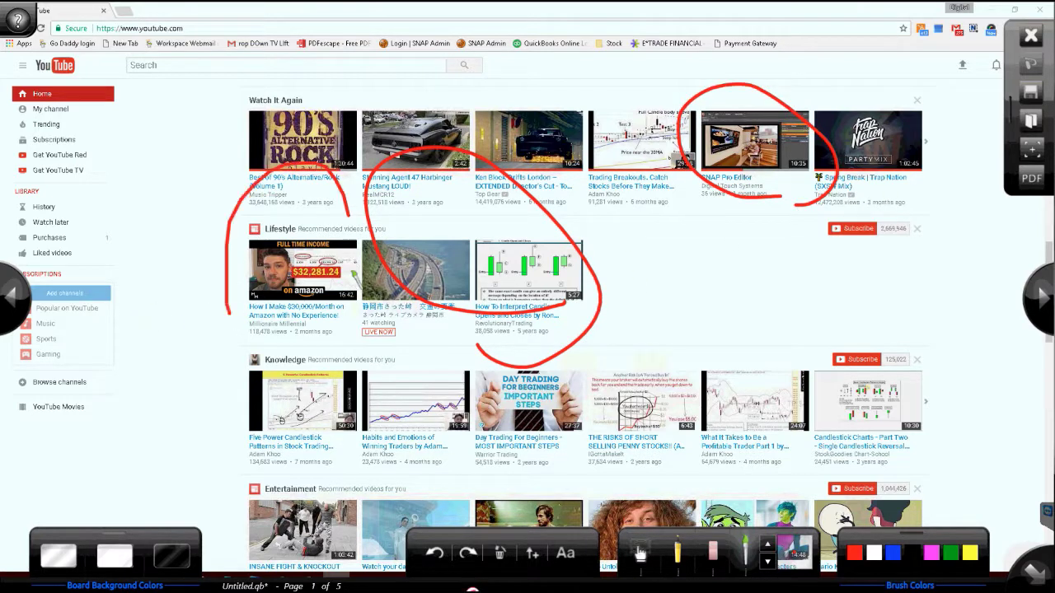
{"action": "left_click_drag", "start_coordinate": [232, 263], "coordinate": [350, 239]}
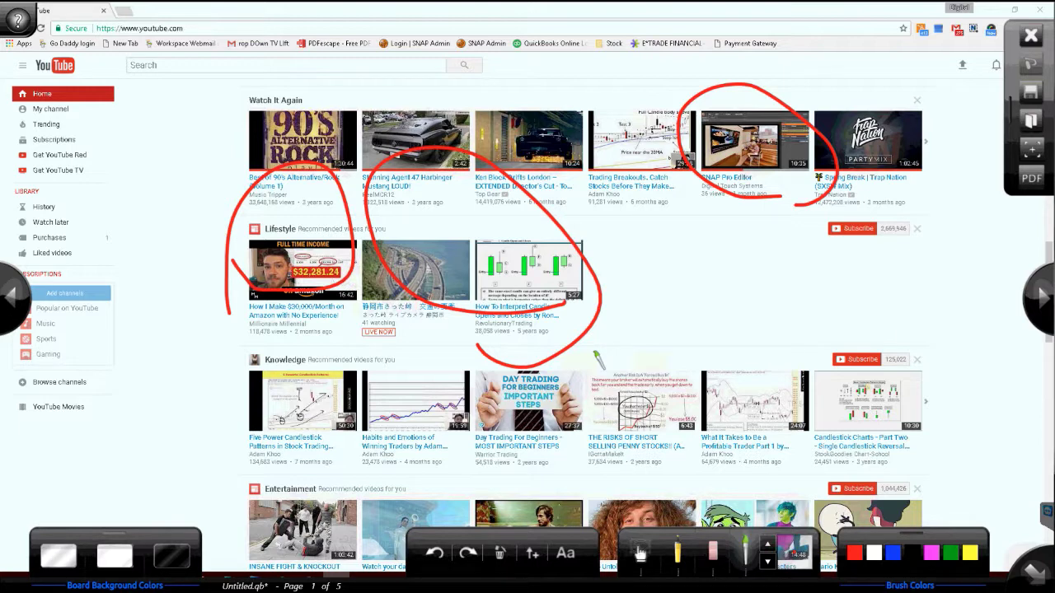
{"action": "left_click", "coordinate": [499, 556]}
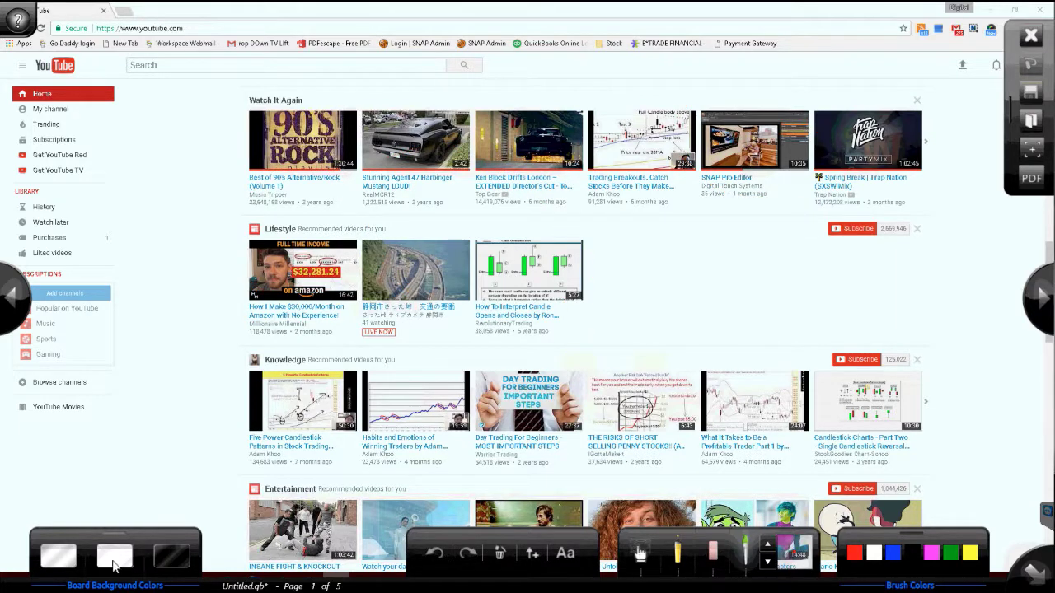
Step: On a white board, draw a red test line, undo, redo and clear it, then pick the Arrow tool
{"action": "left_click", "coordinate": [114, 559]}
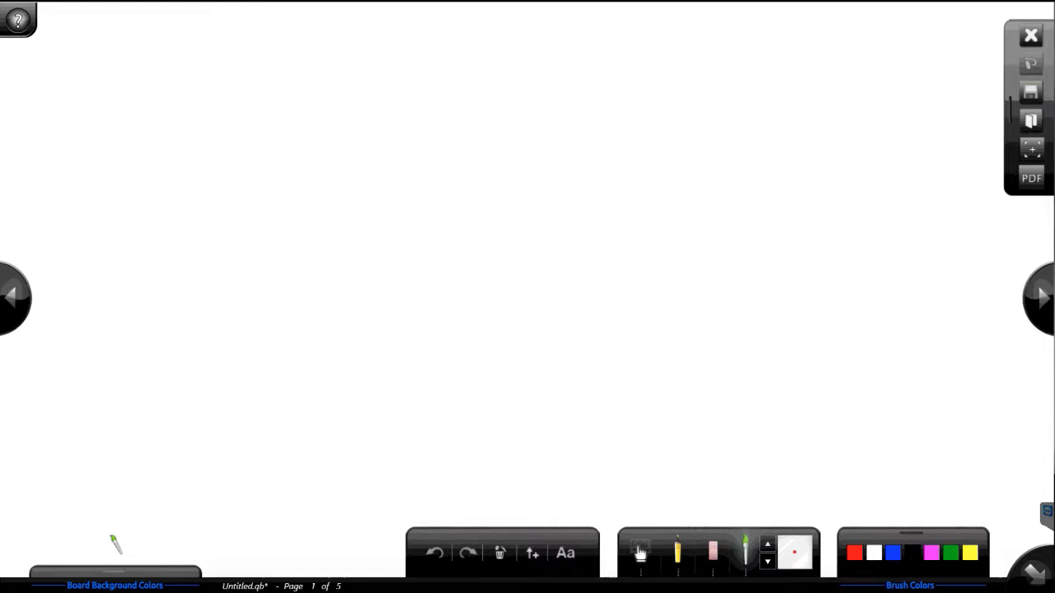
{"action": "left_click_drag", "start_coordinate": [510, 152], "coordinate": [511, 316]}
{"action": "left_click", "coordinate": [434, 553]}
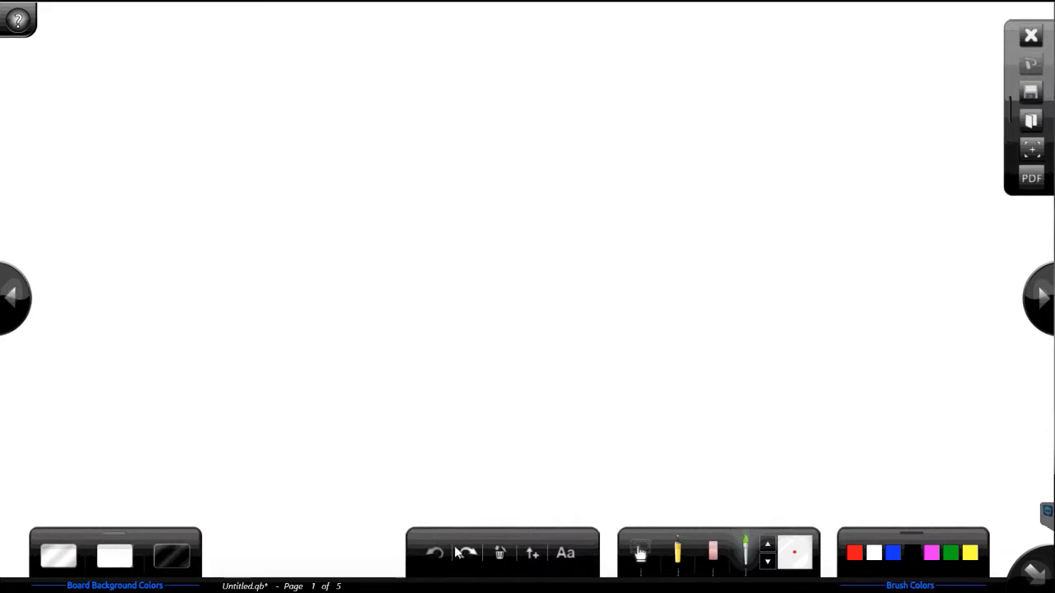
{"action": "left_click", "coordinate": [468, 553]}
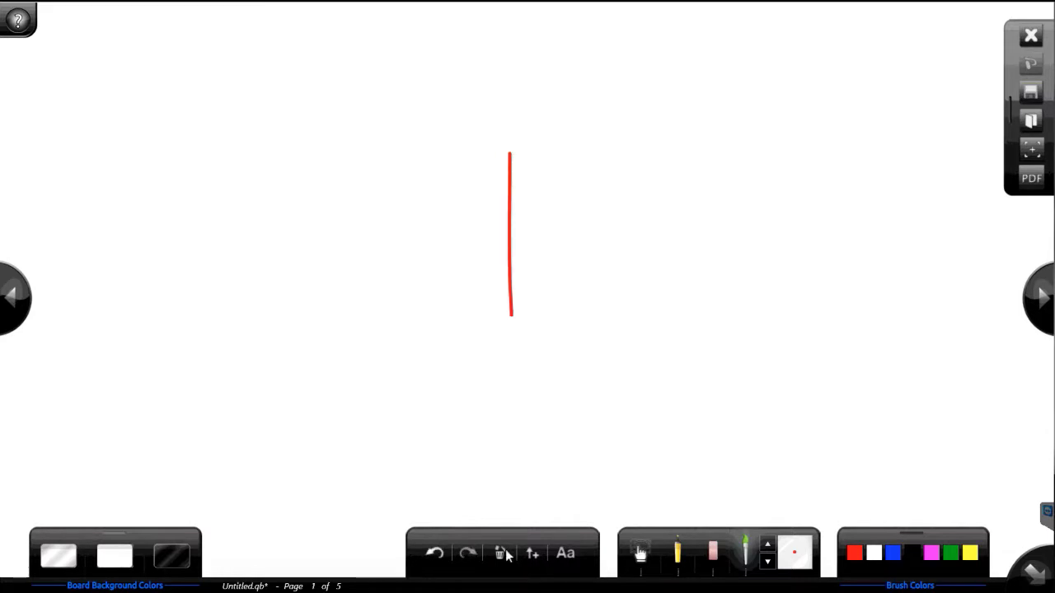
{"action": "left_click", "coordinate": [501, 555]}
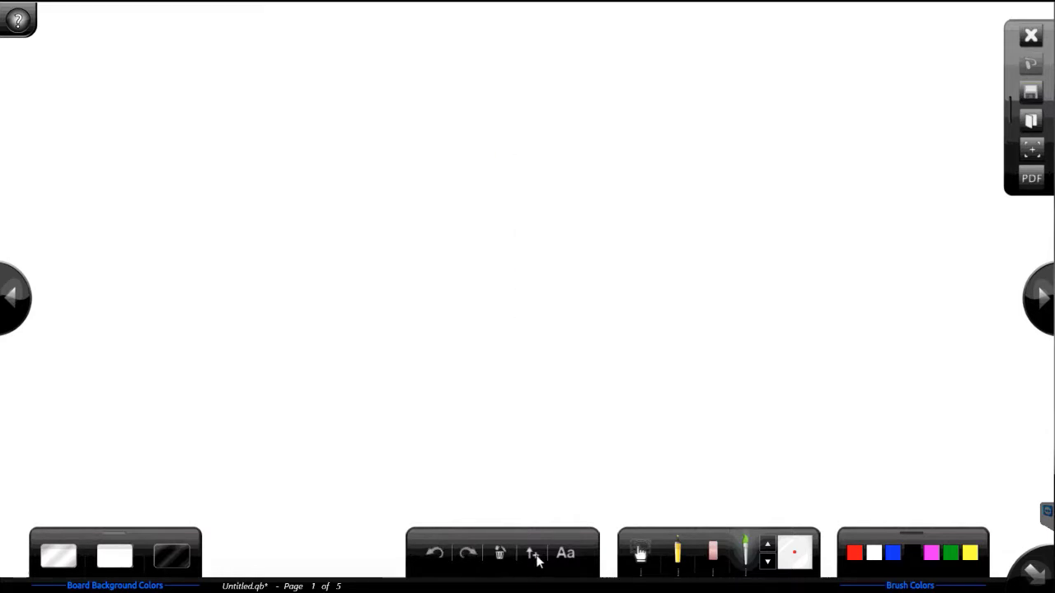
{"action": "left_click", "coordinate": [534, 554]}
Step: Place and rotate an arrow, recolour it from red to black, then pick the yellow highlighter
{"action": "left_click", "coordinate": [329, 280]}
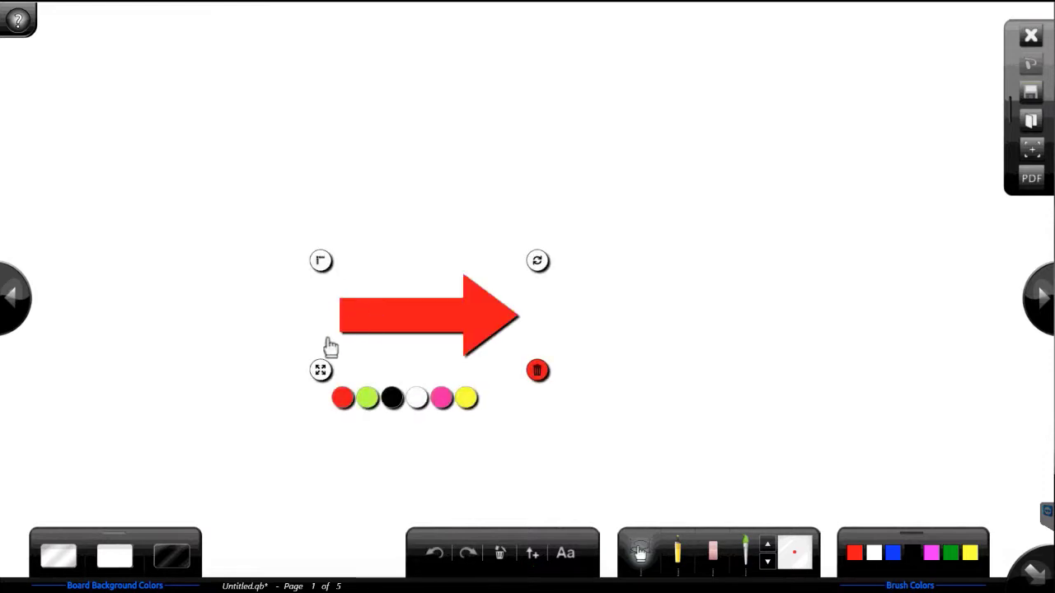
{"action": "mouse_move", "coordinate": [537, 262]}
{"action": "left_mouse_down"}
{"action": "mouse_move", "coordinate": [479, 240]}
{"action": "mouse_move", "coordinate": [556, 257]}
{"action": "left_mouse_up"}
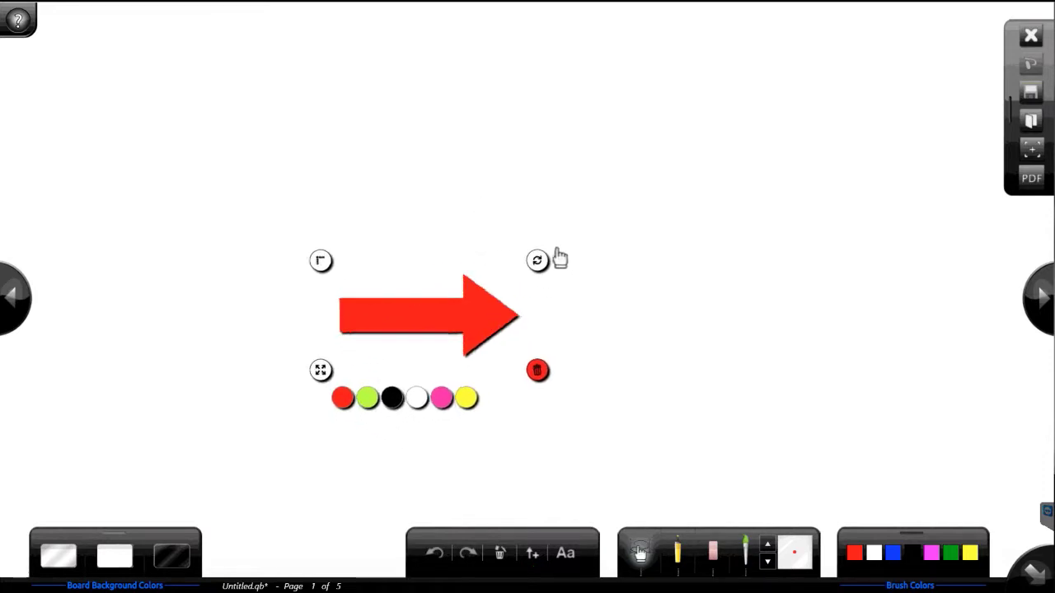
{"action": "left_click", "coordinate": [441, 400]}
{"action": "left_click", "coordinate": [394, 400]}
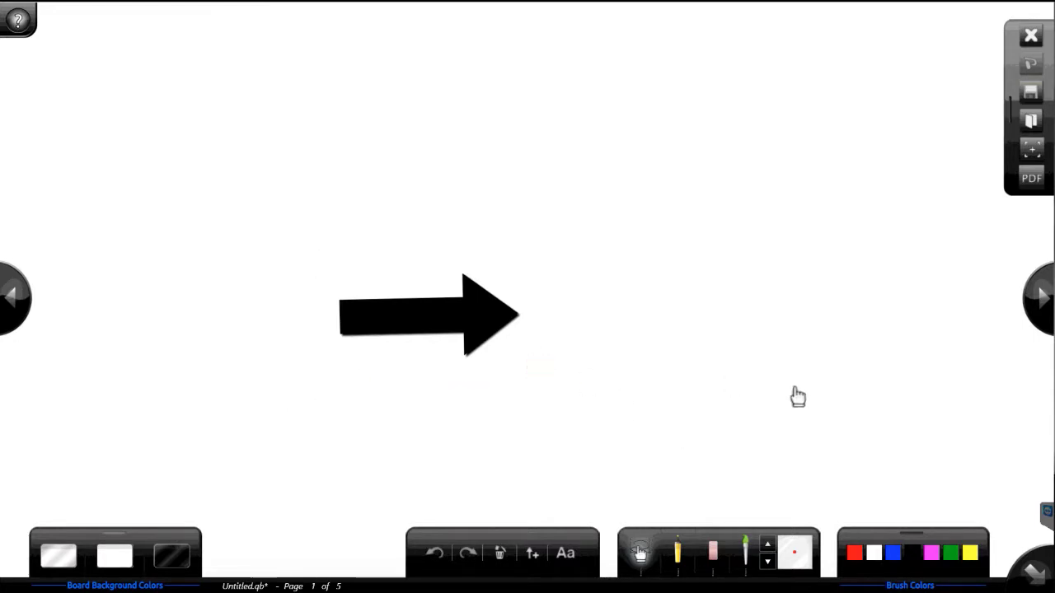
{"action": "left_click", "coordinate": [641, 554]}
{"action": "left_click", "coordinate": [678, 552]}
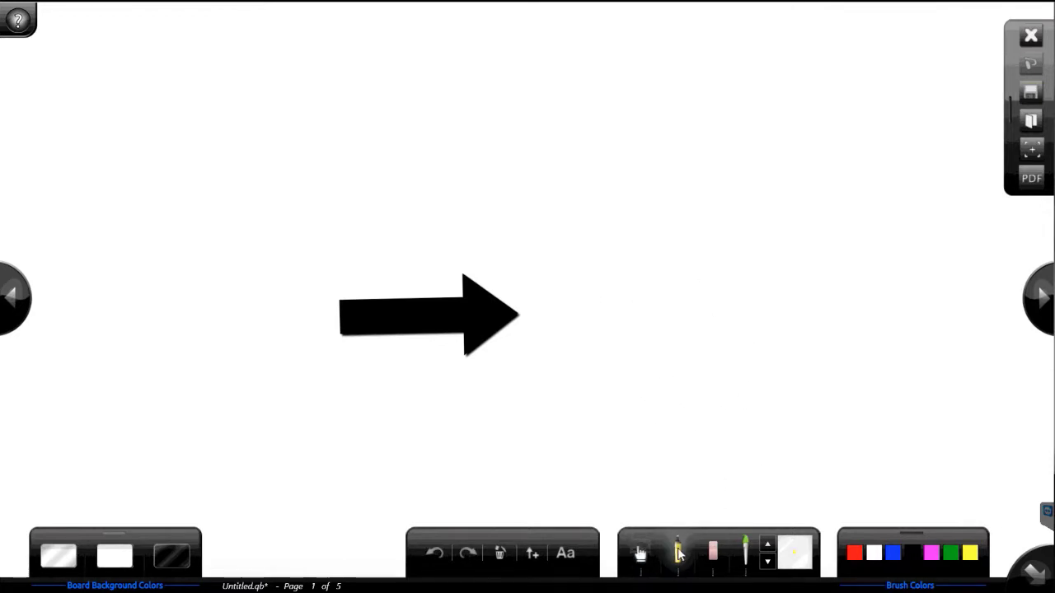
Step: On a see-through board, highlight the Ken Block title yellow and Knowledge titles blue, undoing the blue
{"action": "left_click", "coordinate": [120, 557]}
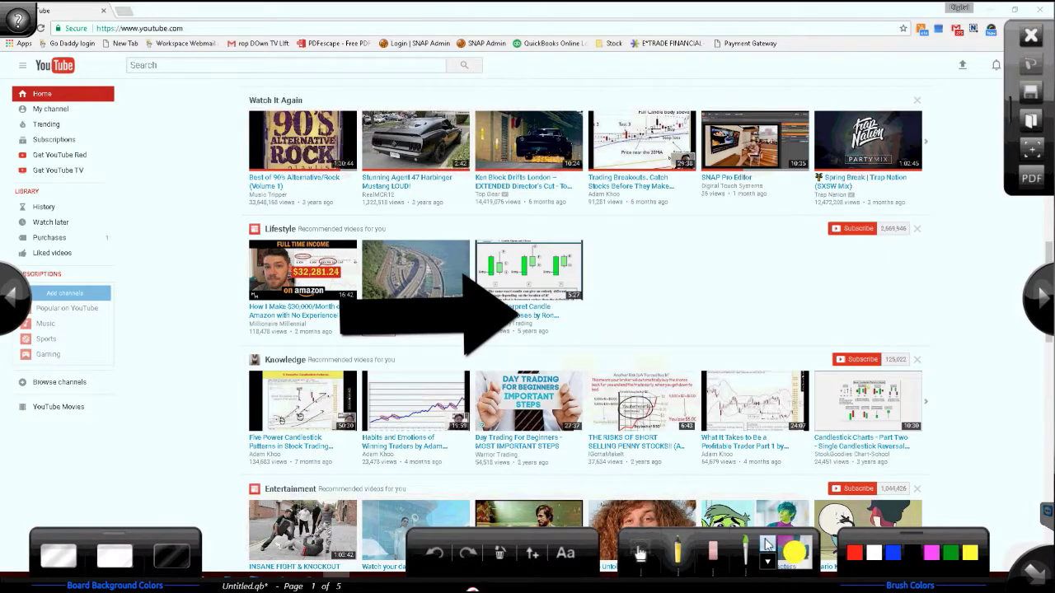
{"action": "mouse_move", "coordinate": [545, 182]}
{"action": "left_mouse_down"}
{"action": "mouse_move", "coordinate": [468, 181]}
{"action": "mouse_move", "coordinate": [614, 194]}
{"action": "mouse_move", "coordinate": [563, 218]}
{"action": "mouse_move", "coordinate": [688, 210]}
{"action": "mouse_move", "coordinate": [783, 180]}
{"action": "mouse_move", "coordinate": [753, 186]}
{"action": "mouse_move", "coordinate": [830, 229]}
{"action": "mouse_move", "coordinate": [874, 198]}
{"action": "left_mouse_up"}
{"action": "left_click", "coordinate": [894, 553]}
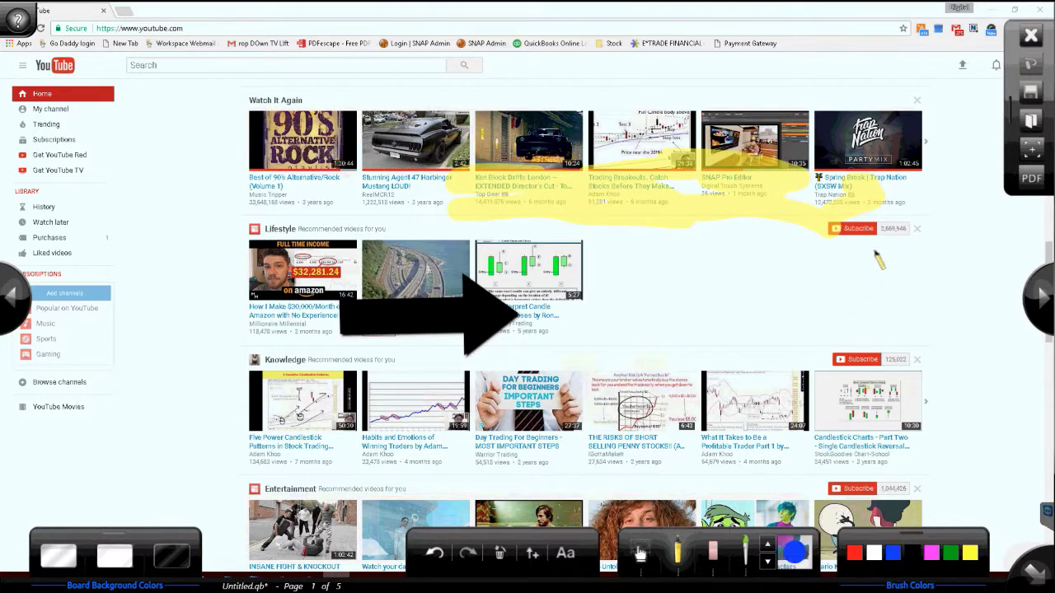
{"action": "left_click_drag", "start_coordinate": [788, 423], "coordinate": [729, 422]}
{"action": "mouse_move", "coordinate": [640, 426]}
{"action": "left_mouse_down"}
{"action": "mouse_move", "coordinate": [787, 450]}
{"action": "mouse_move", "coordinate": [639, 478]}
{"action": "mouse_move", "coordinate": [787, 469]}
{"action": "left_mouse_up"}
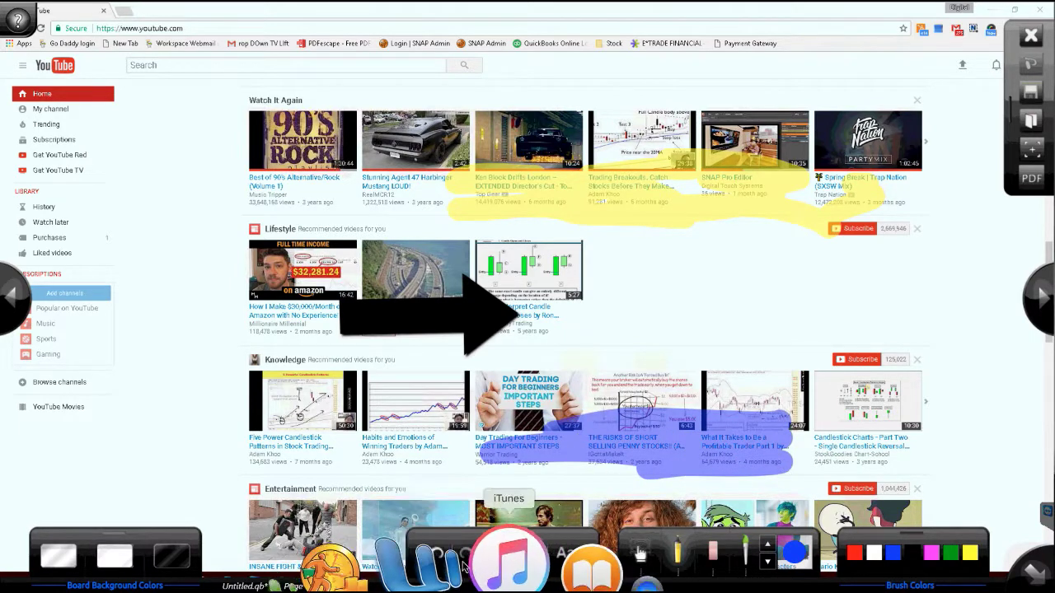
{"action": "left_click", "coordinate": [435, 552]}
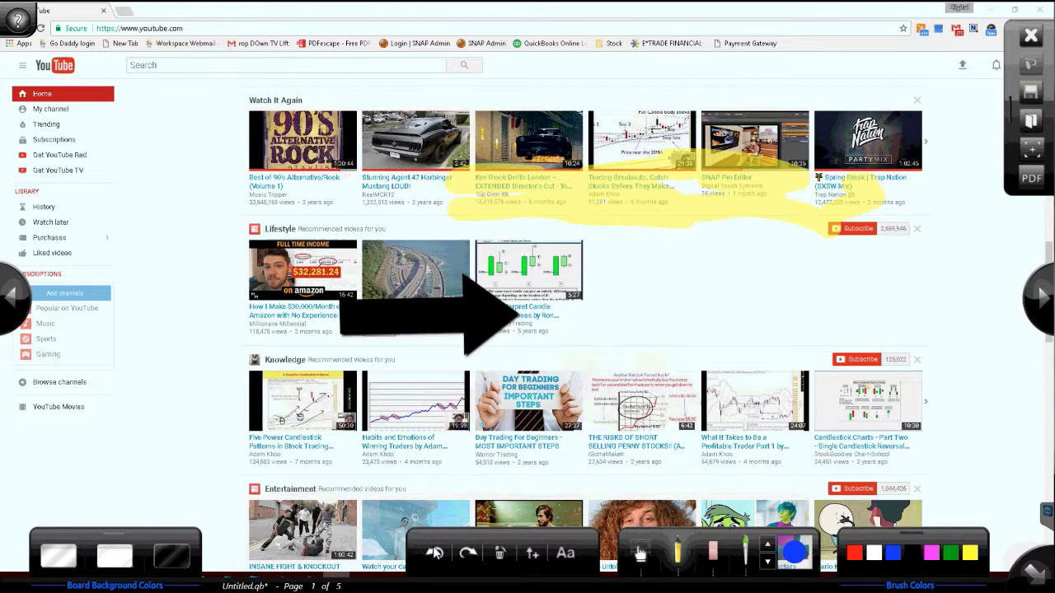
Step: Erase the yellow highlight and the black arrow
{"action": "left_click", "coordinate": [713, 551]}
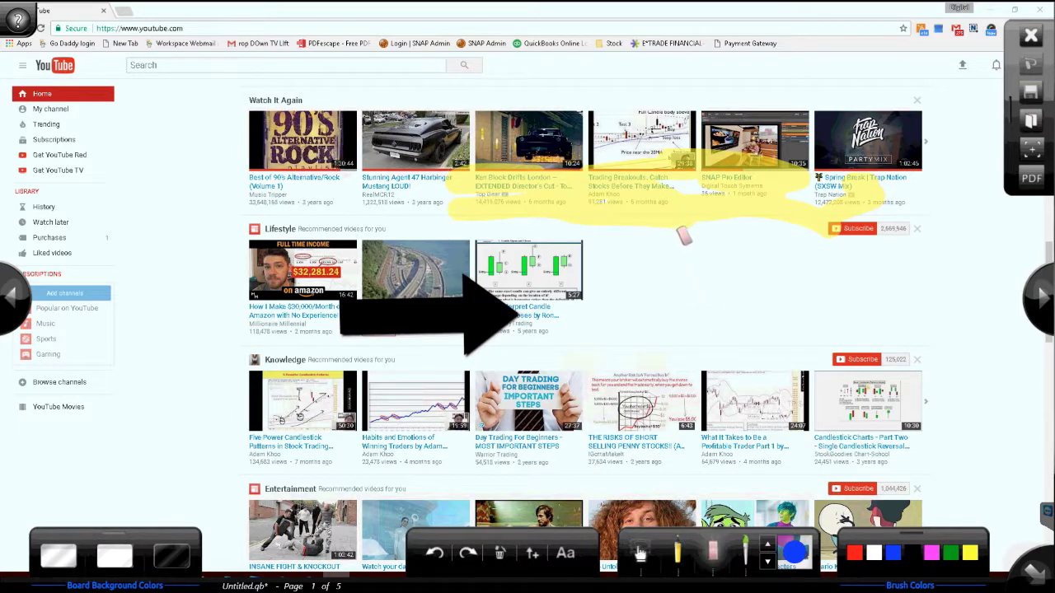
{"action": "left_click", "coordinate": [684, 170]}
{"action": "left_click", "coordinate": [420, 293]}
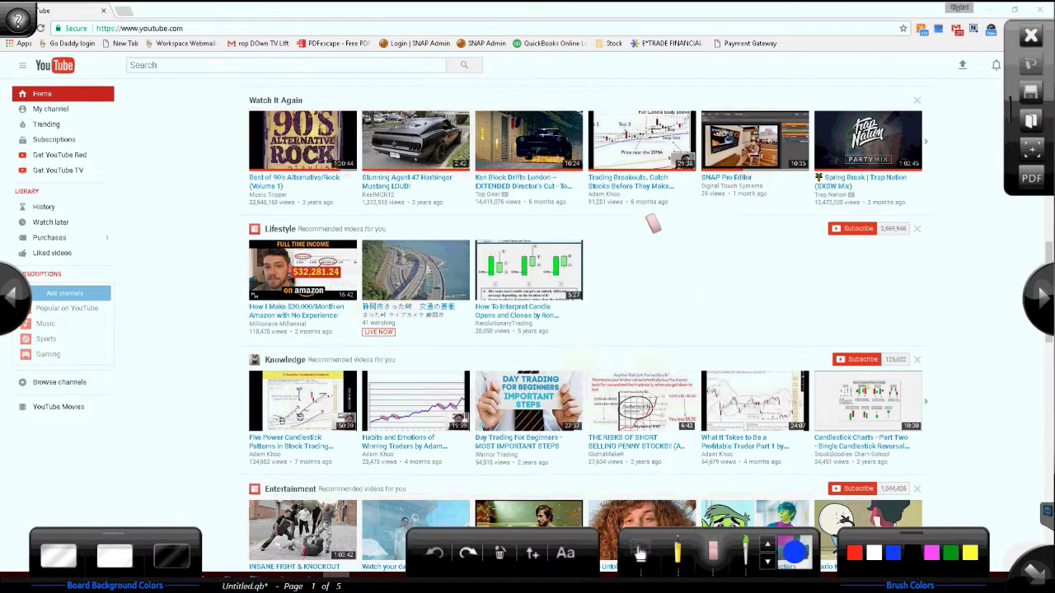
Step: Scribble red loops over the YouTube page with the brush, thickening it partway
{"action": "left_click", "coordinate": [746, 550]}
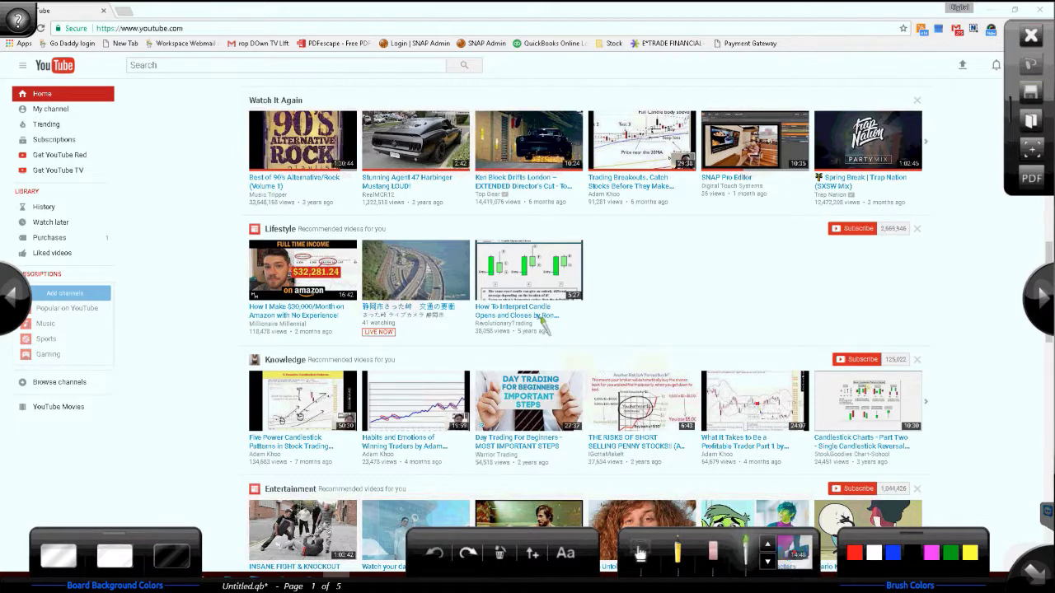
{"action": "left_click_drag", "start_coordinate": [544, 325], "coordinate": [729, 321]}
{"action": "left_click_drag", "start_coordinate": [765, 356], "coordinate": [746, 346]}
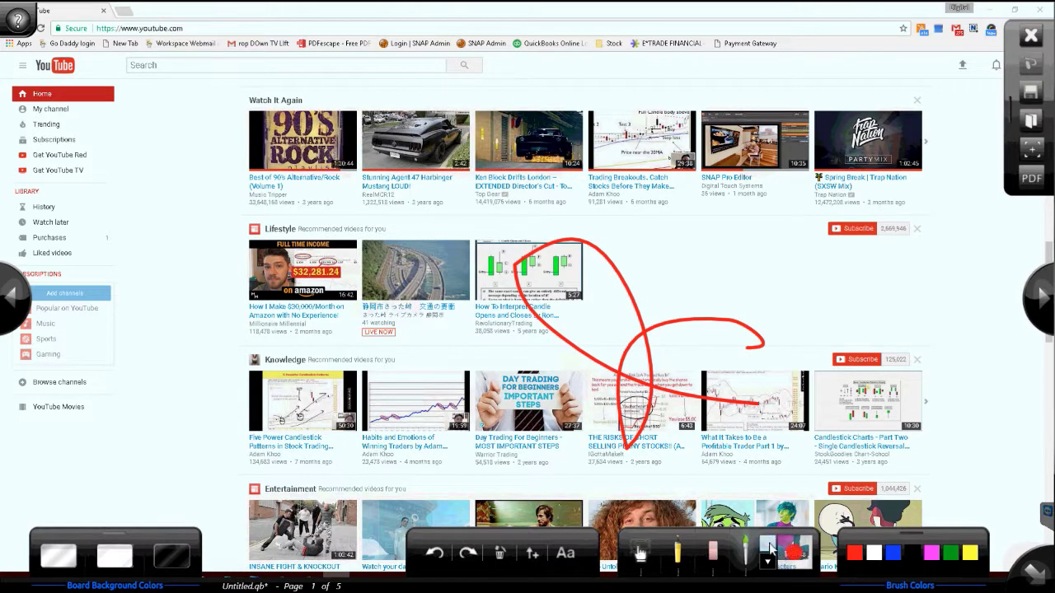
{"action": "left_click", "coordinate": [767, 544]}
{"action": "mouse_move", "coordinate": [812, 162]}
{"action": "left_mouse_down"}
{"action": "mouse_move", "coordinate": [569, 175]}
{"action": "mouse_move", "coordinate": [694, 208]}
{"action": "mouse_move", "coordinate": [672, 262]}
{"action": "mouse_move", "coordinate": [816, 340]}
{"action": "left_mouse_up"}
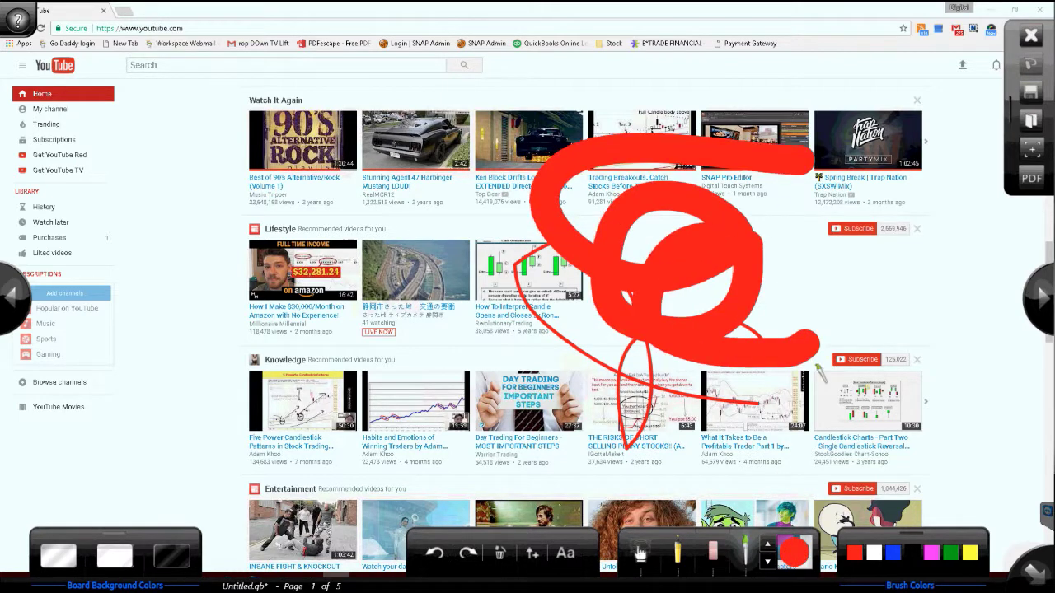
Step: Clear all the red drawing, set a solid white background, and shrink the brush to a small dot
{"action": "left_click", "coordinate": [913, 541]}
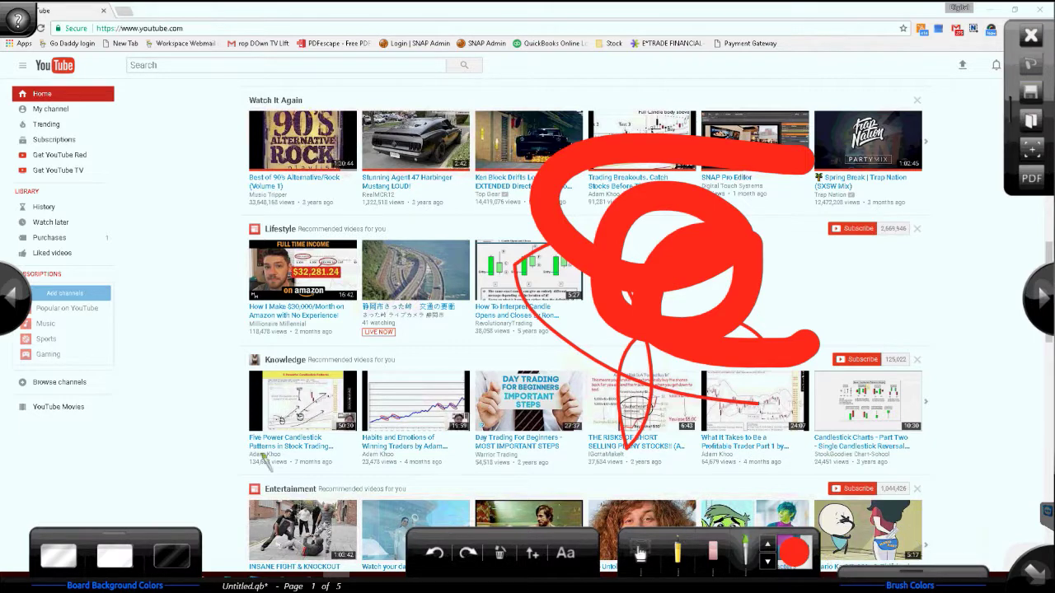
{"action": "left_click", "coordinate": [118, 540]}
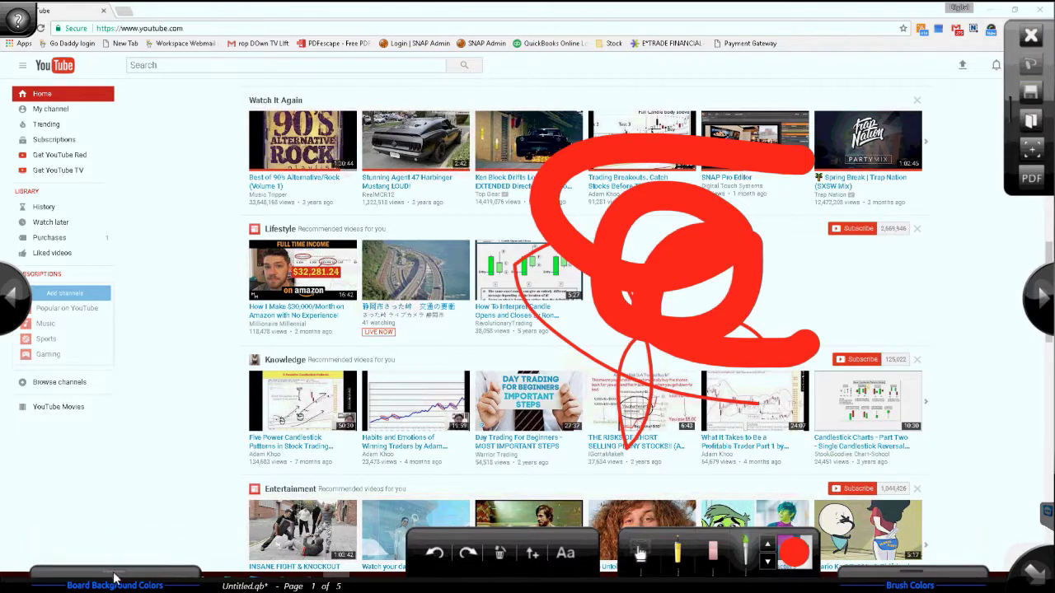
{"action": "left_click", "coordinate": [114, 579]}
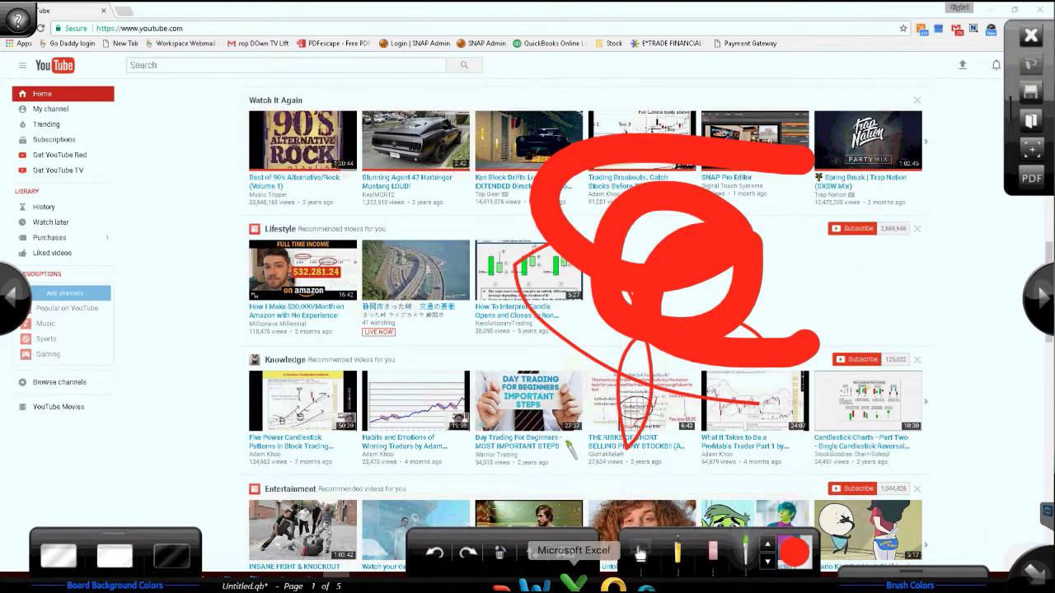
{"action": "left_click", "coordinate": [499, 553]}
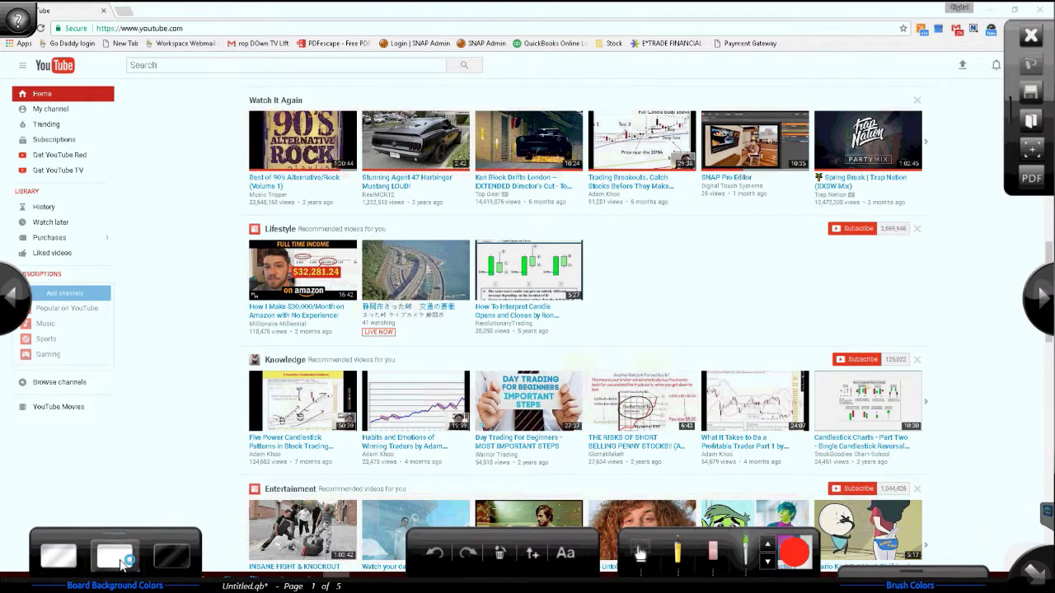
{"action": "left_click", "coordinate": [58, 560]}
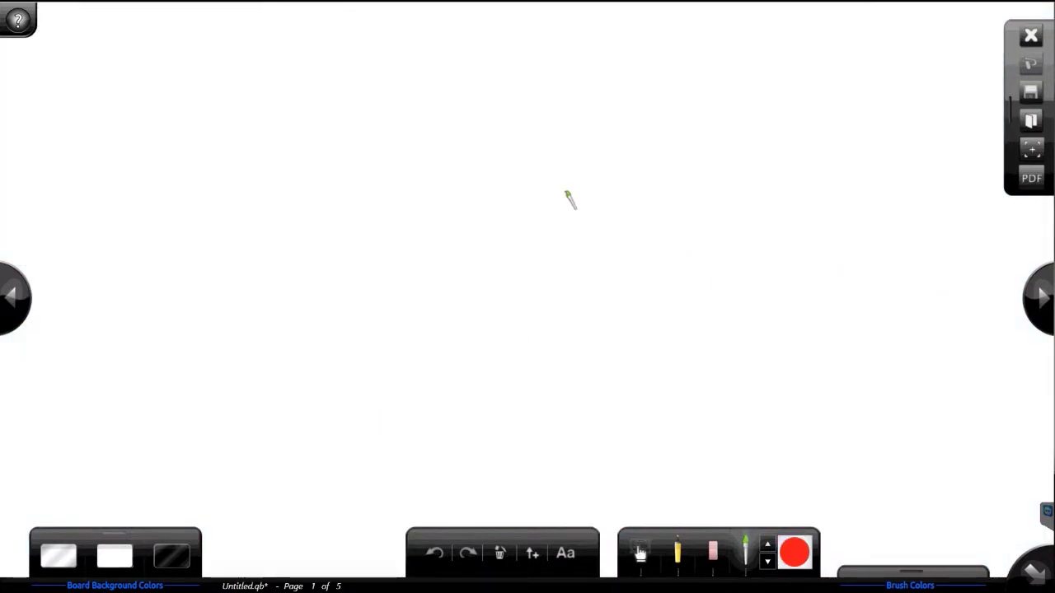
{"action": "left_click", "coordinate": [767, 561]}
{"action": "left_click", "coordinate": [768, 561]}
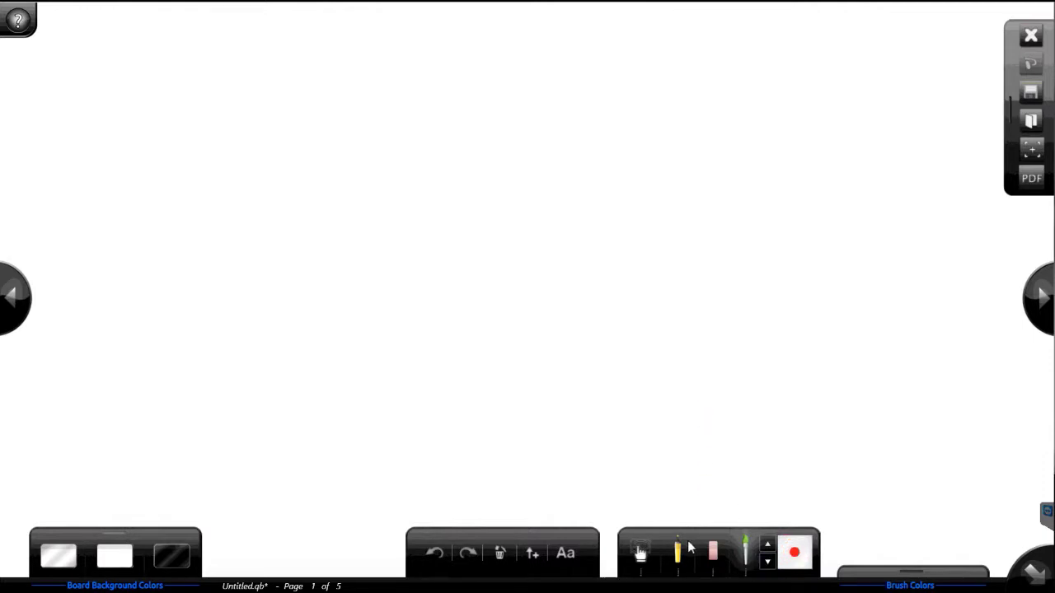
{"action": "left_click", "coordinate": [567, 559]}
{"action": "left_click", "coordinate": [358, 255]}
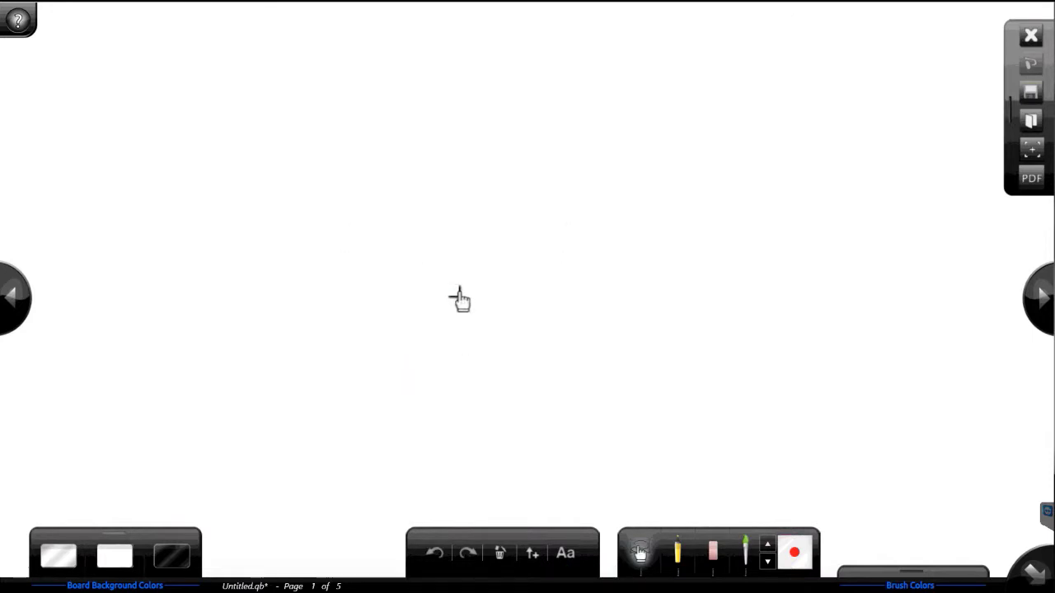
{"action": "type", "text": "asdflkj"}
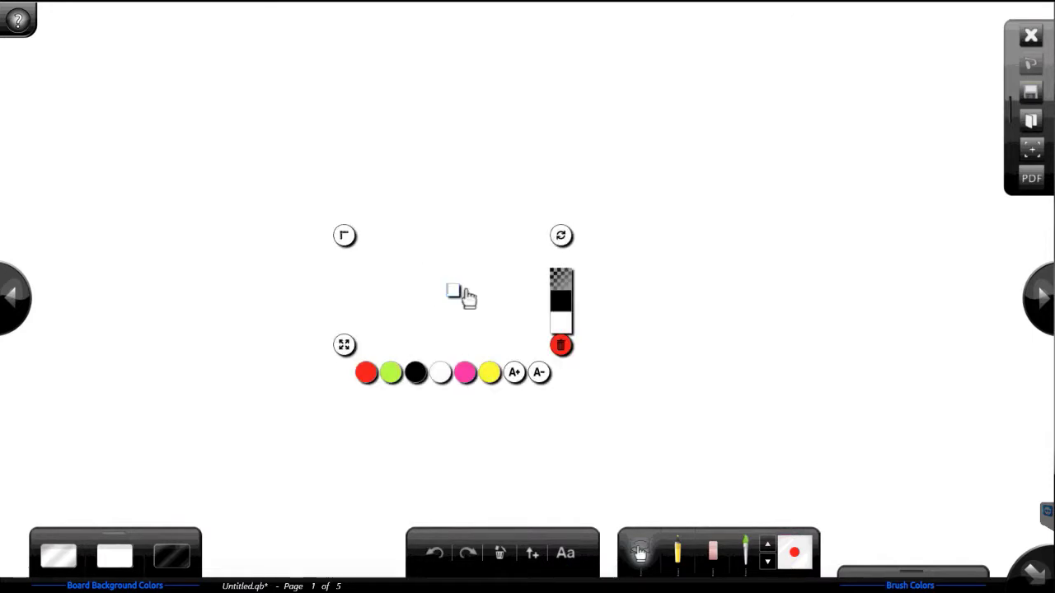
{"action": "type", "text": ";lkajdsf;lkjasdl;jfl;kasjdfl"}
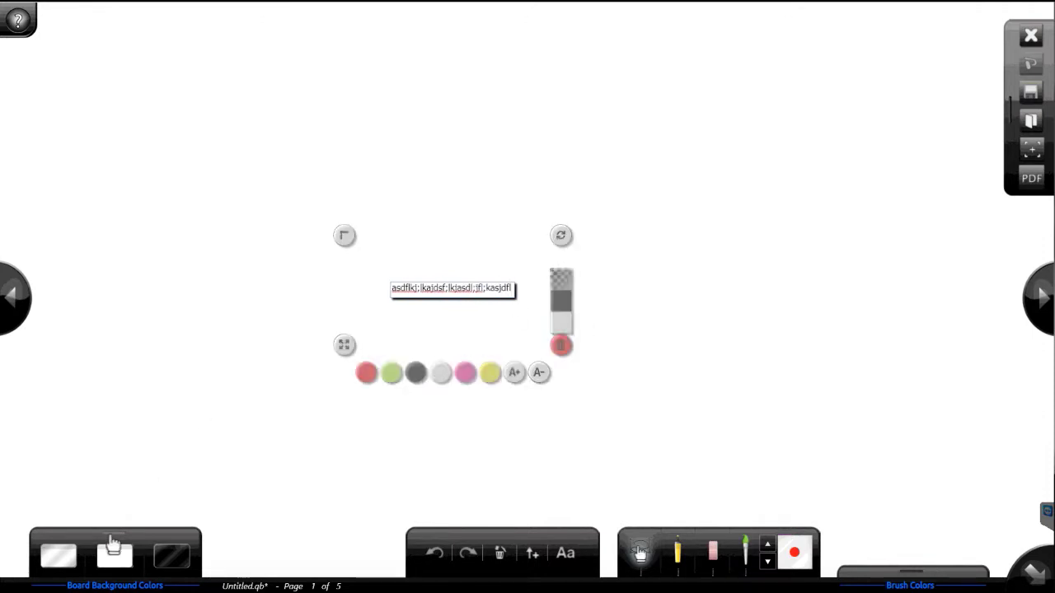
{"action": "left_click", "coordinate": [171, 556]}
{"action": "mouse_move", "coordinate": [522, 294]}
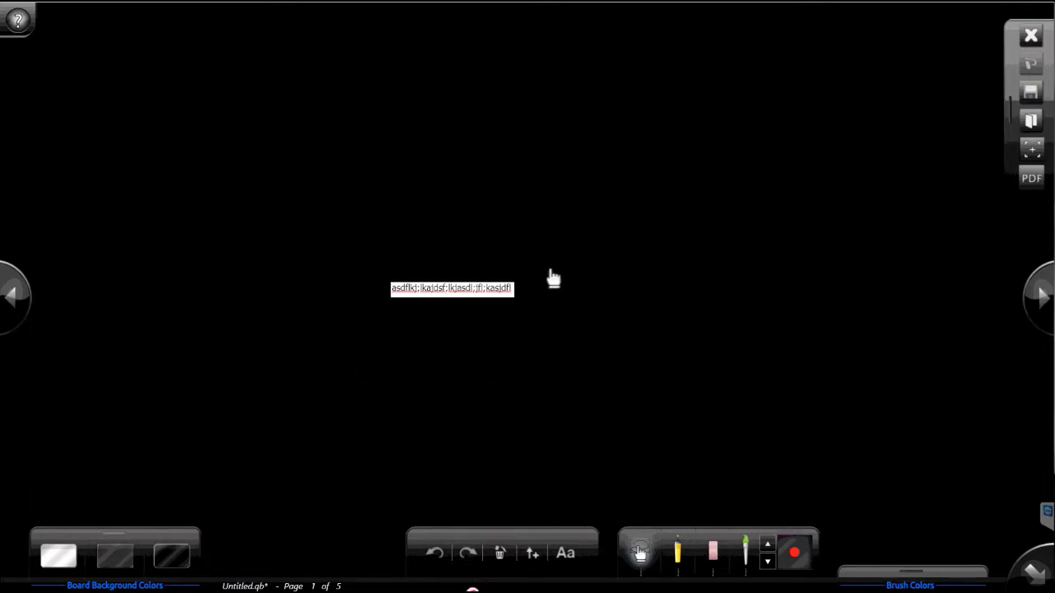
{"action": "left_click", "coordinate": [559, 280]}
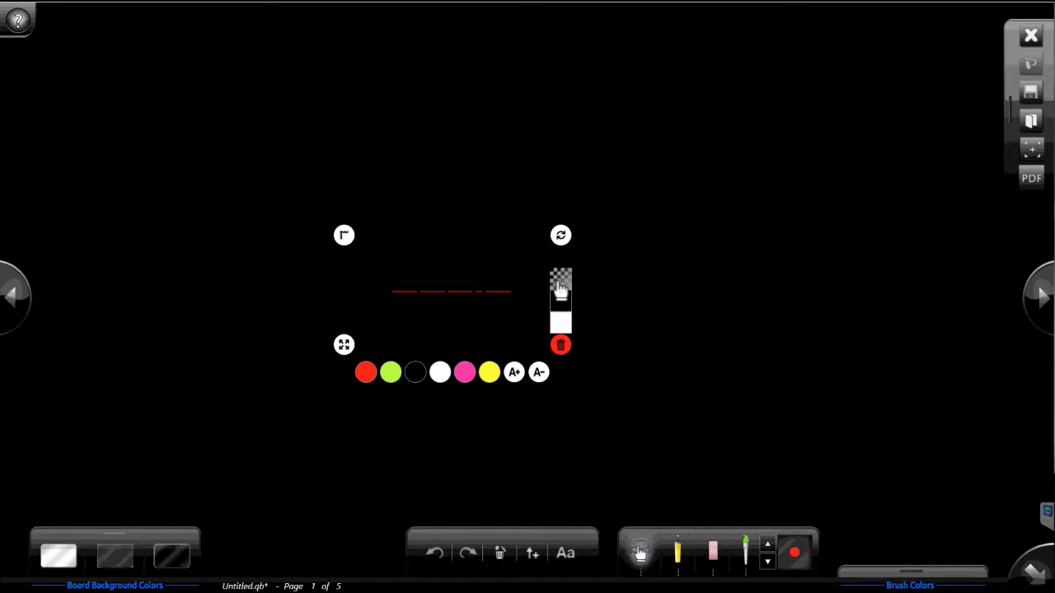
{"action": "left_click", "coordinate": [465, 372]}
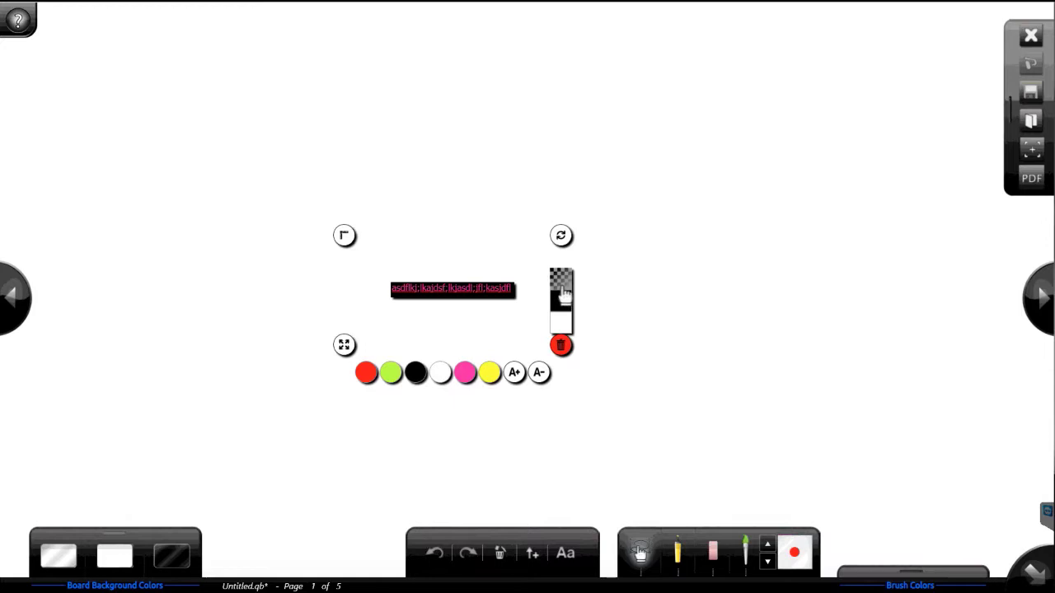
{"action": "left_click", "coordinate": [562, 282]}
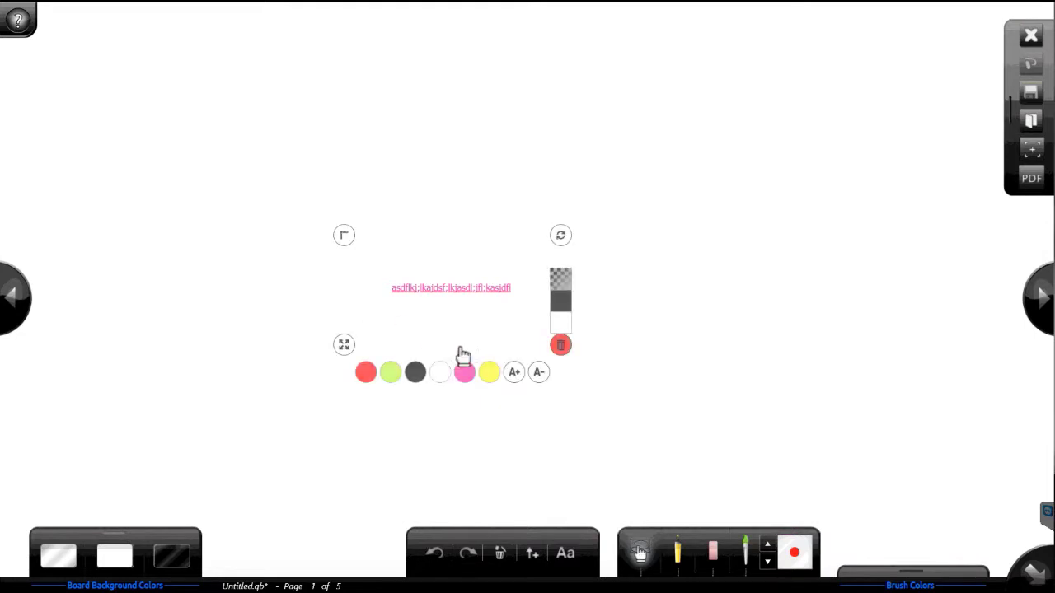
{"action": "left_click", "coordinate": [514, 378]}
{"action": "left_click", "coordinate": [514, 378]}
{"action": "left_click", "coordinate": [515, 377]}
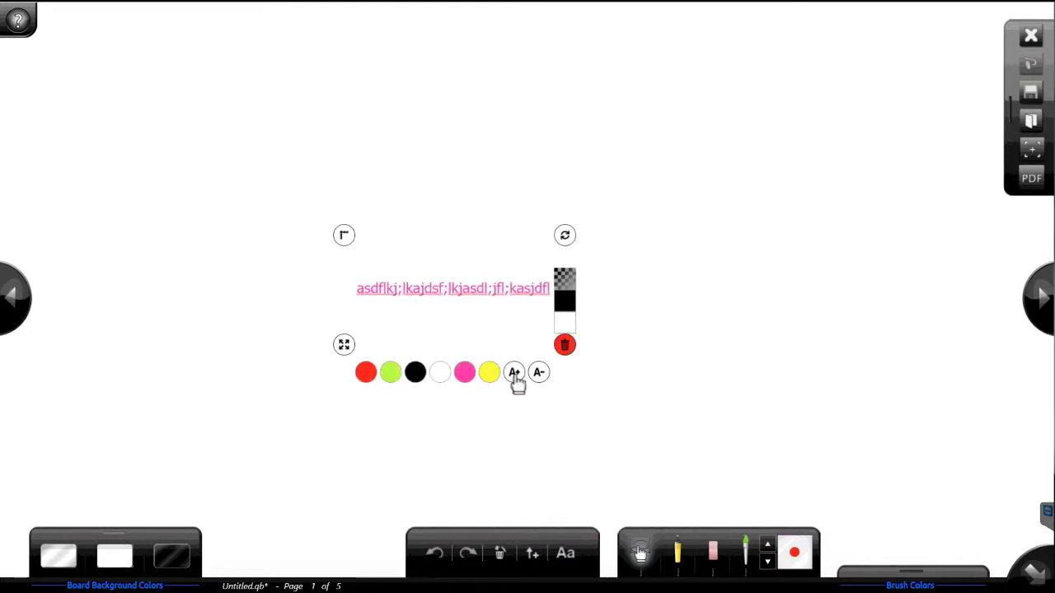
{"action": "left_click", "coordinate": [515, 377]}
{"action": "left_click_drag", "start_coordinate": [344, 350], "coordinate": [269, 364]}
{"action": "left_click_drag", "start_coordinate": [532, 253], "coordinate": [519, 224]}
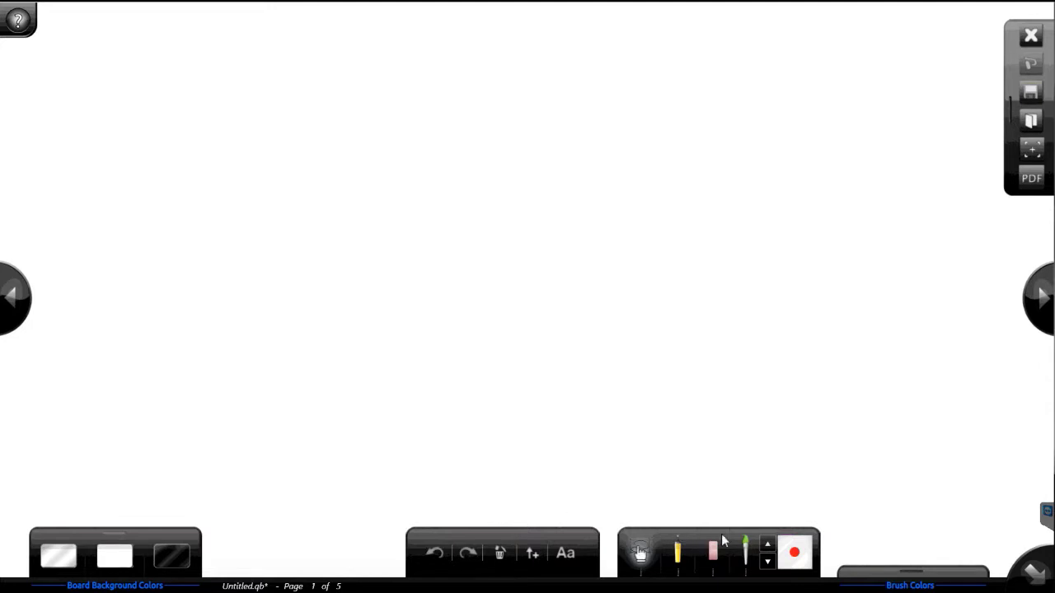
Step: Draw a red line on page 1, then a red curve on page 2 with a black background
{"action": "left_click", "coordinate": [747, 551]}
{"action": "left_click_drag", "start_coordinate": [474, 177], "coordinate": [476, 335]}
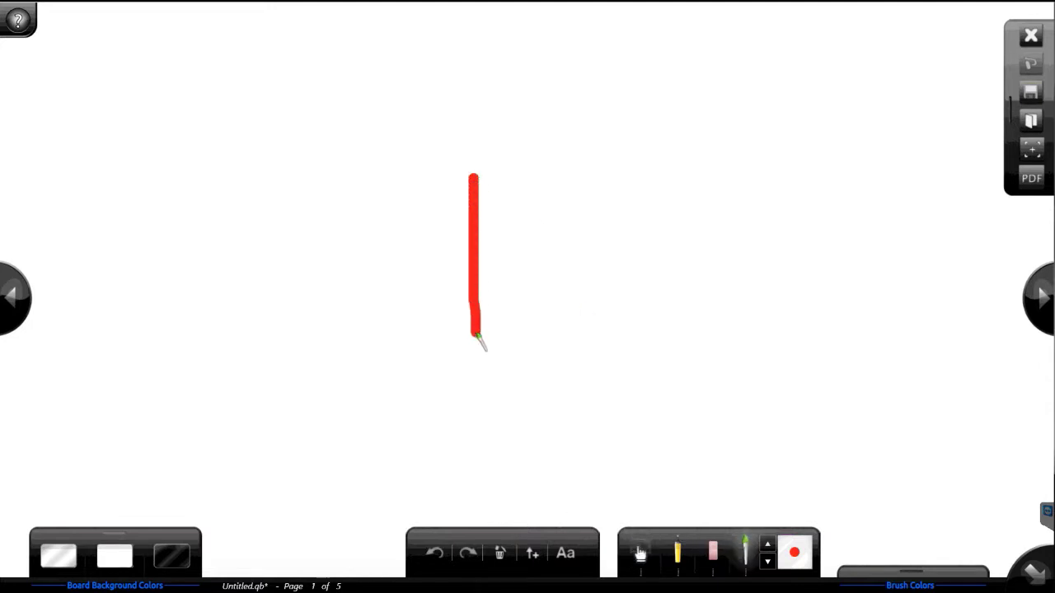
{"action": "left_click", "coordinate": [1042, 298]}
{"action": "mouse_move", "coordinate": [435, 204]}
{"action": "left_mouse_down"}
{"action": "mouse_move", "coordinate": [449, 206]}
{"action": "mouse_move", "coordinate": [494, 427]}
{"action": "mouse_move", "coordinate": [605, 384]}
{"action": "left_mouse_up"}
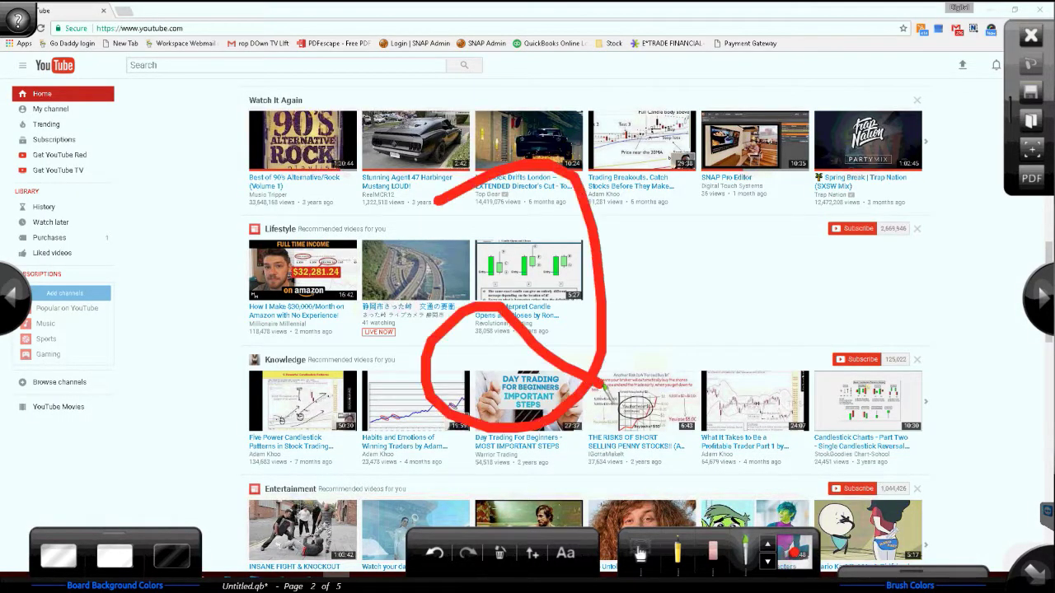
{"action": "left_click", "coordinate": [172, 561]}
Step: Make page 3 black and draw a red 3, then a red 4 and 5 on pages 4 and 5
{"action": "left_click", "coordinate": [1043, 301]}
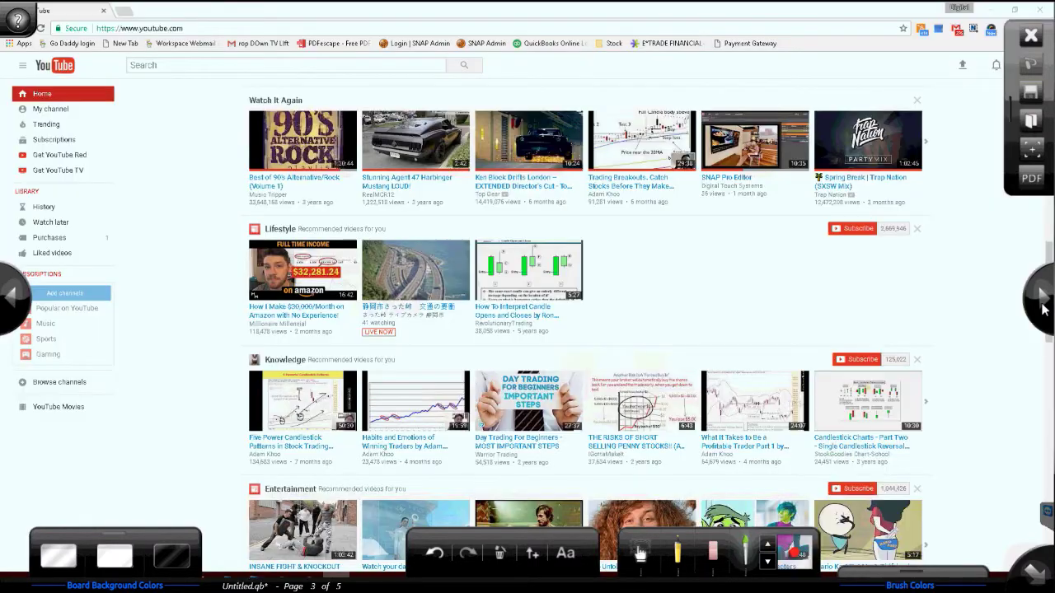
{"action": "left_click", "coordinate": [172, 559]}
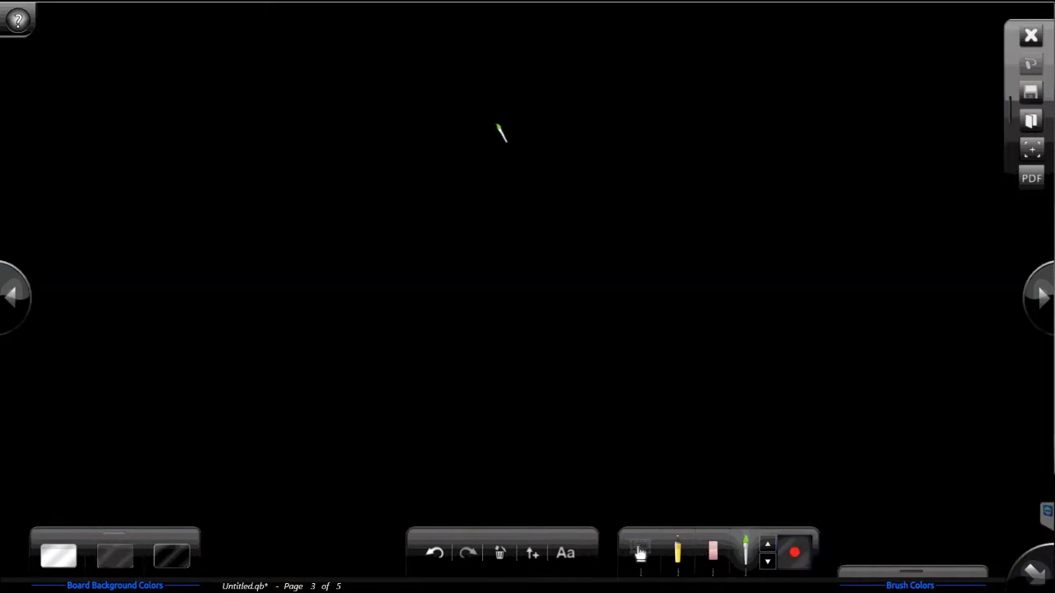
{"action": "mouse_move", "coordinate": [467, 155]}
{"action": "left_mouse_down"}
{"action": "mouse_move", "coordinate": [585, 172]}
{"action": "mouse_move", "coordinate": [565, 395]}
{"action": "mouse_move", "coordinate": [513, 377]}
{"action": "left_mouse_up"}
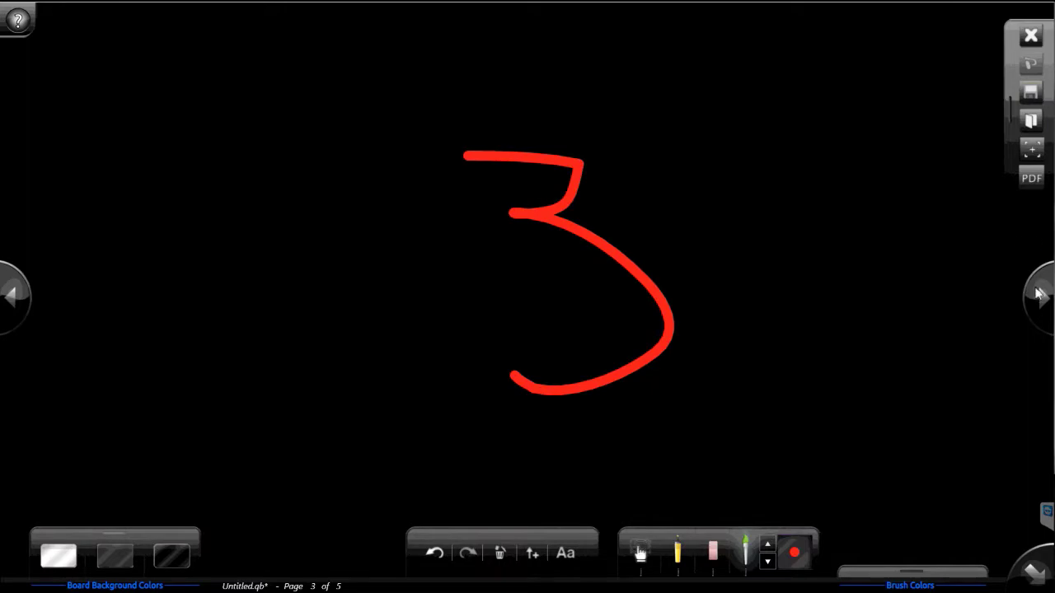
{"action": "key", "text": "Page_Down"}
{"action": "left_click_drag", "start_coordinate": [383, 163], "coordinate": [617, 260]}
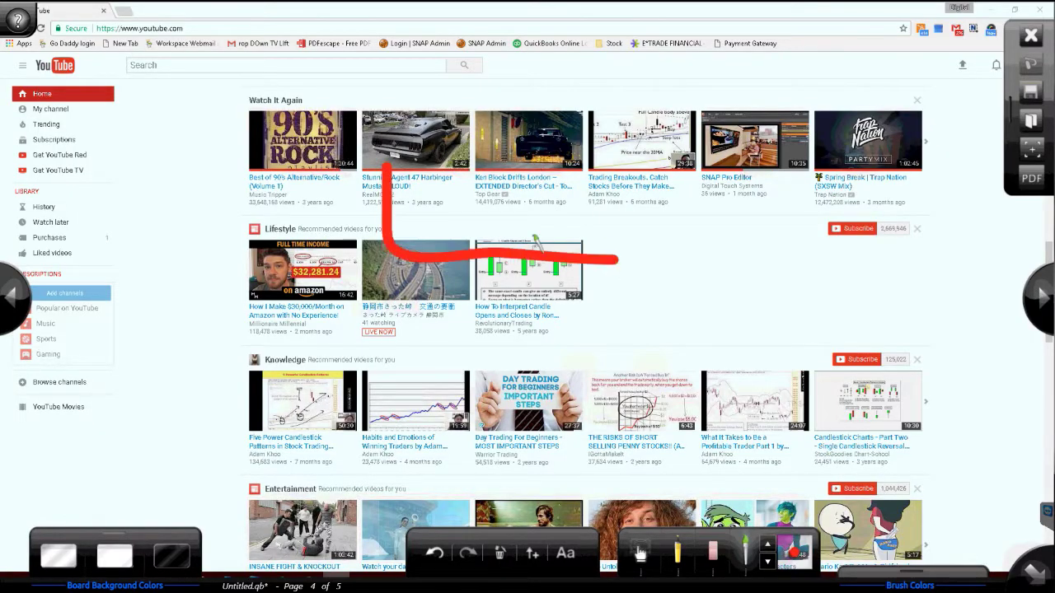
{"action": "left_click_drag", "start_coordinate": [533, 165], "coordinate": [533, 319]}
{"action": "left_click", "coordinate": [1040, 299]}
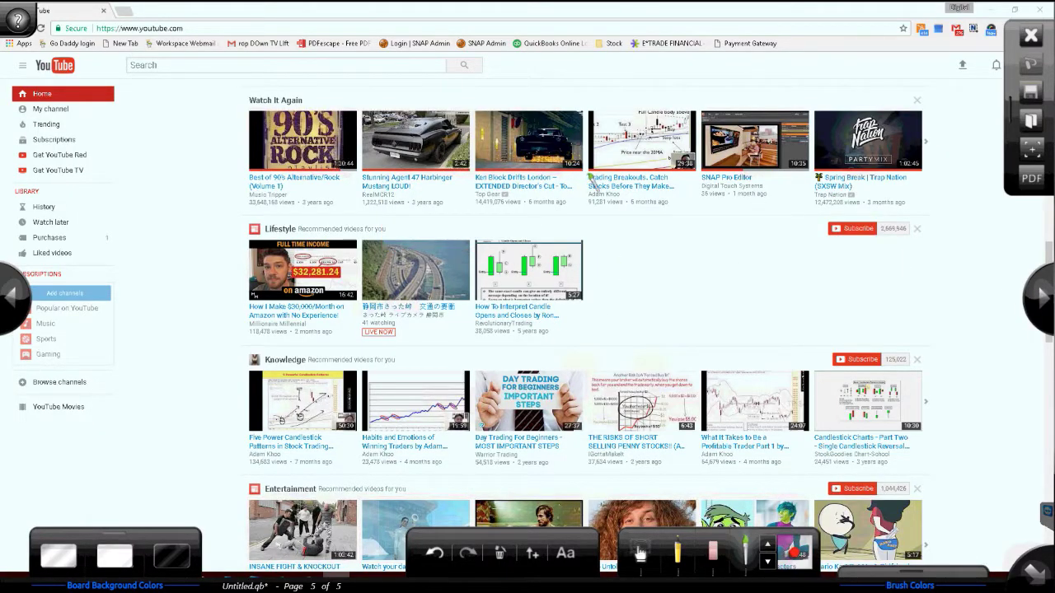
{"action": "mouse_move", "coordinate": [592, 172]}
{"action": "left_mouse_down"}
{"action": "mouse_move", "coordinate": [495, 301]}
{"action": "mouse_move", "coordinate": [491, 360]}
{"action": "left_mouse_up"}
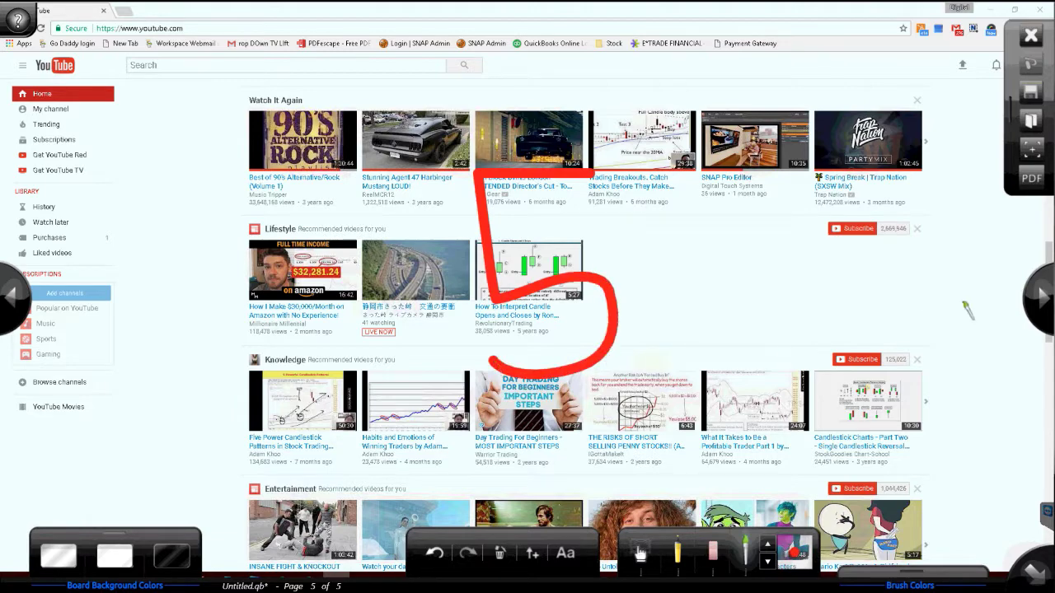
Step: Flip forward through all five pages, then go back to page 3
{"action": "left_click", "coordinate": [1042, 303]}
{"action": "left_click", "coordinate": [1042, 304]}
{"action": "left_click", "coordinate": [1043, 304]}
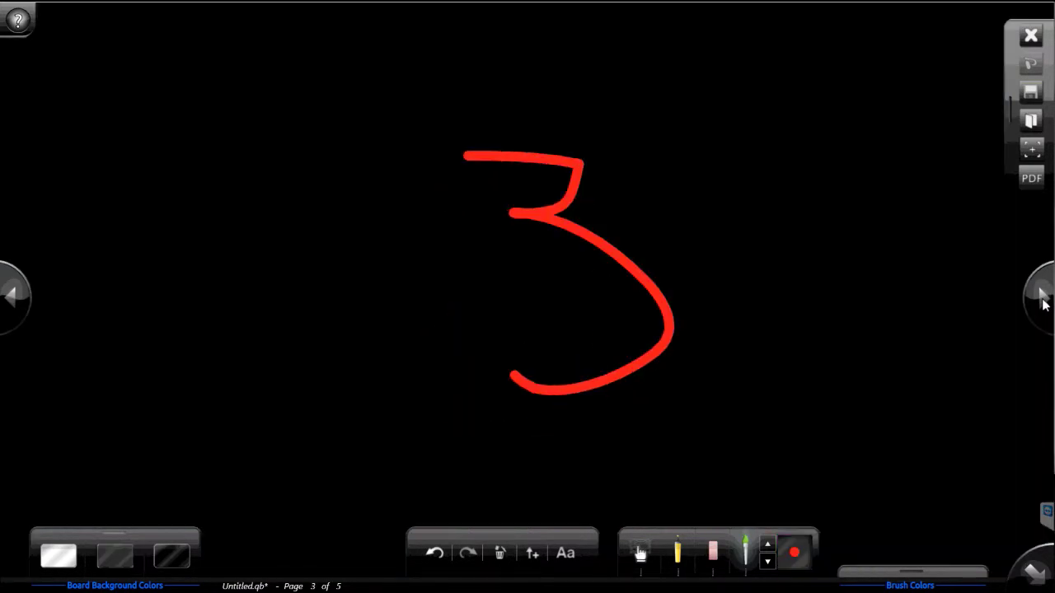
{"action": "left_click", "coordinate": [1043, 303]}
{"action": "left_click", "coordinate": [1043, 303]}
{"action": "left_click", "coordinate": [1043, 303]}
{"action": "left_click", "coordinate": [1042, 303]}
{"action": "left_click", "coordinate": [1043, 303]}
{"action": "left_click", "coordinate": [1043, 303]}
{"action": "left_click", "coordinate": [1042, 303]}
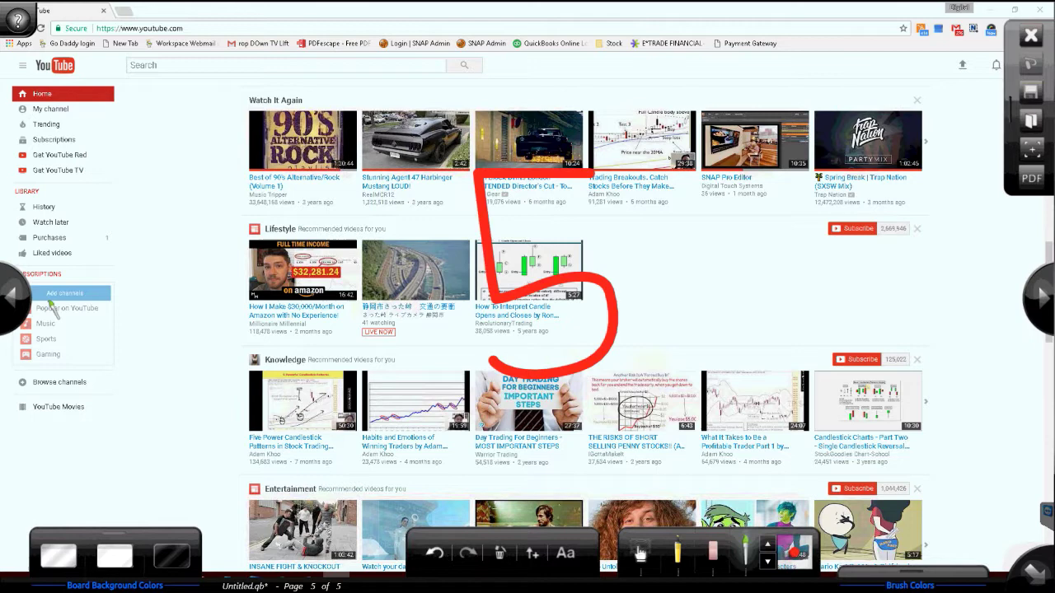
{"action": "left_click", "coordinate": [16, 304]}
{"action": "left_click", "coordinate": [16, 303]}
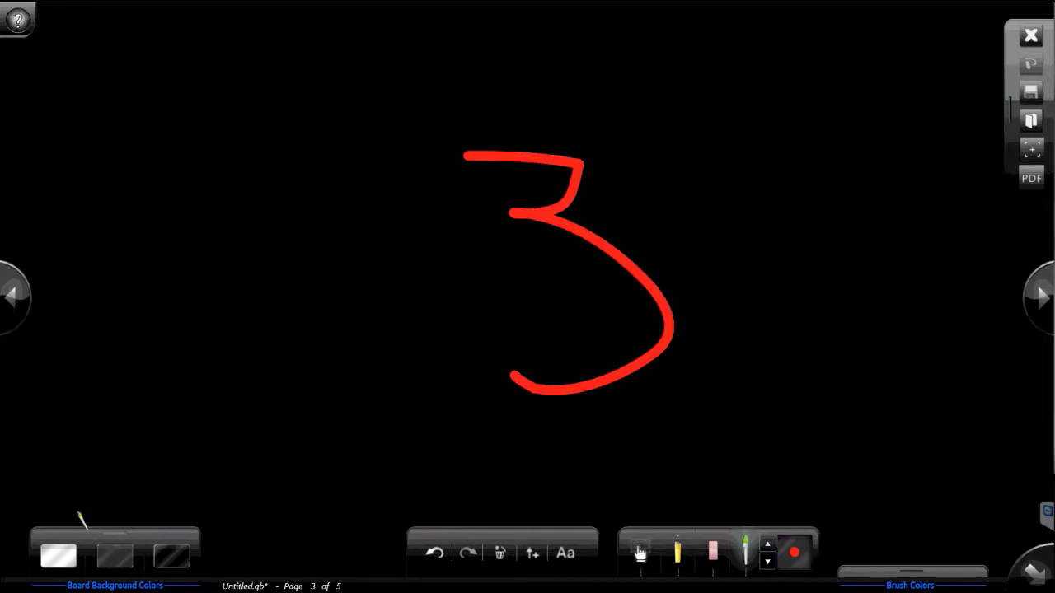
Step: Set page 3 white then see-through, then move to page 4 and make it black
{"action": "left_click", "coordinate": [59, 558]}
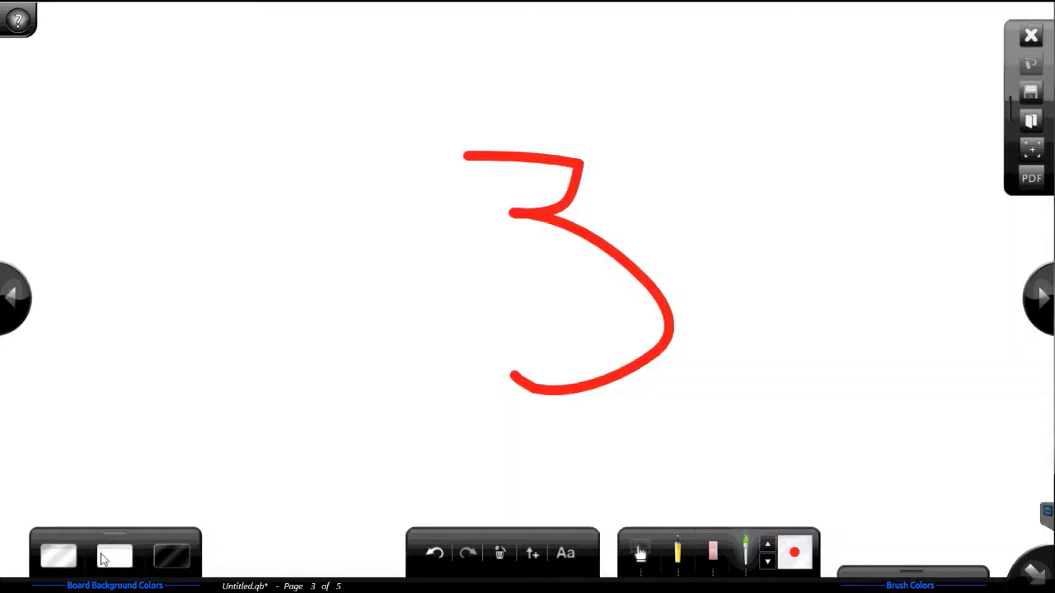
{"action": "left_click", "coordinate": [115, 559]}
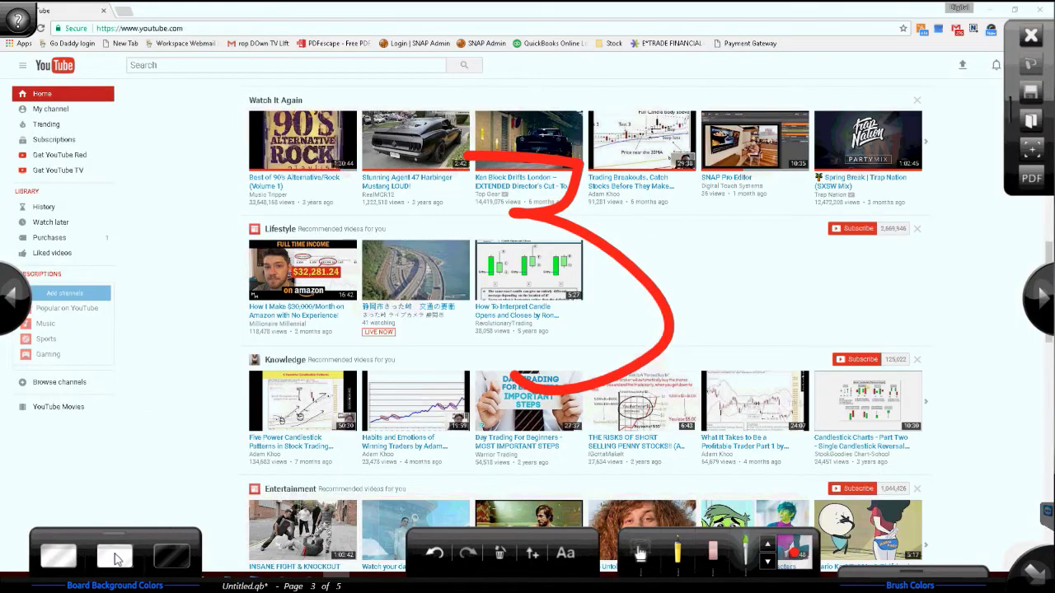
{"action": "left_click", "coordinate": [1047, 312]}
{"action": "left_click", "coordinate": [172, 557]}
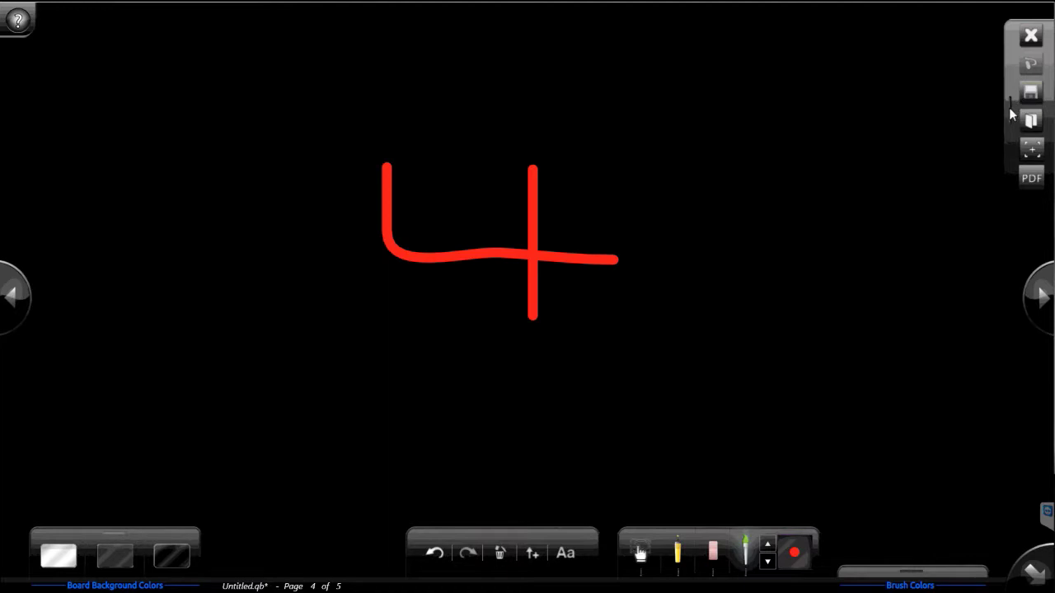
Step: Try opening a PDF from the toolbar and dismiss the missing Adobe Reader warning
{"action": "left_click", "coordinate": [1032, 179]}
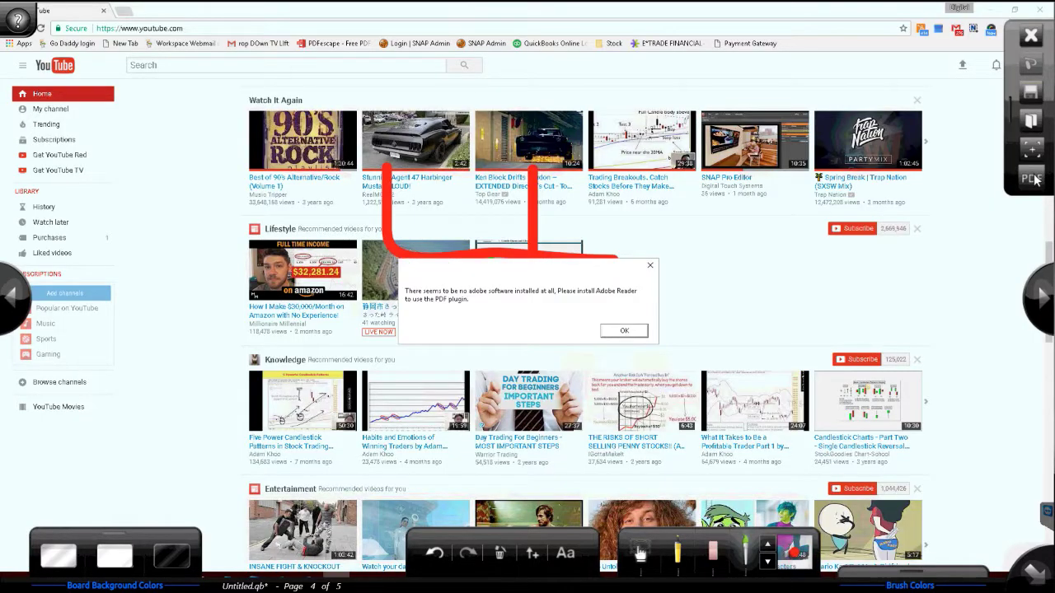
{"action": "left_click", "coordinate": [624, 331]}
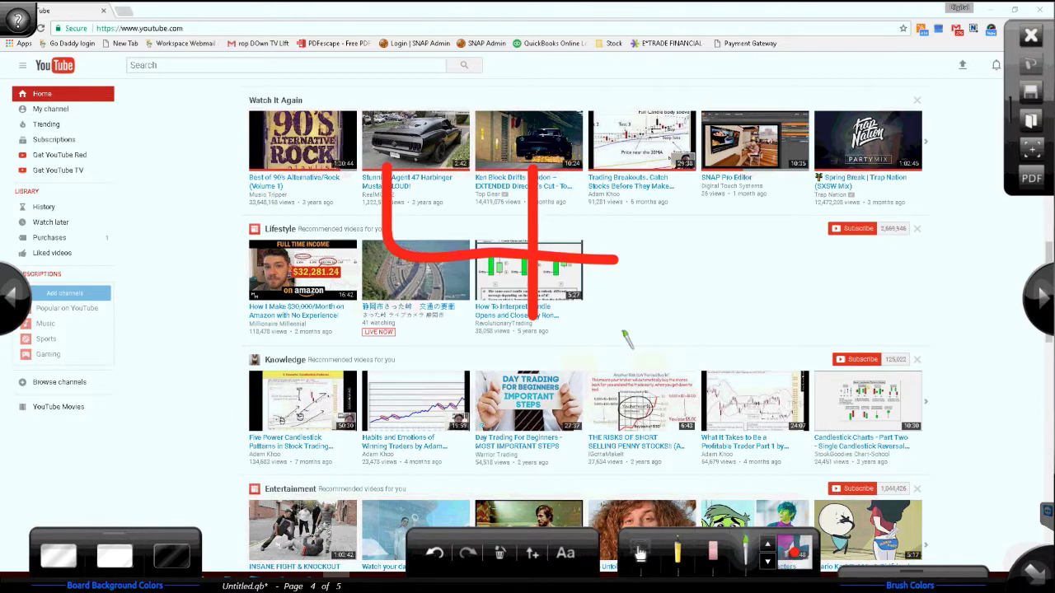
{"action": "left_click", "coordinate": [1032, 121]}
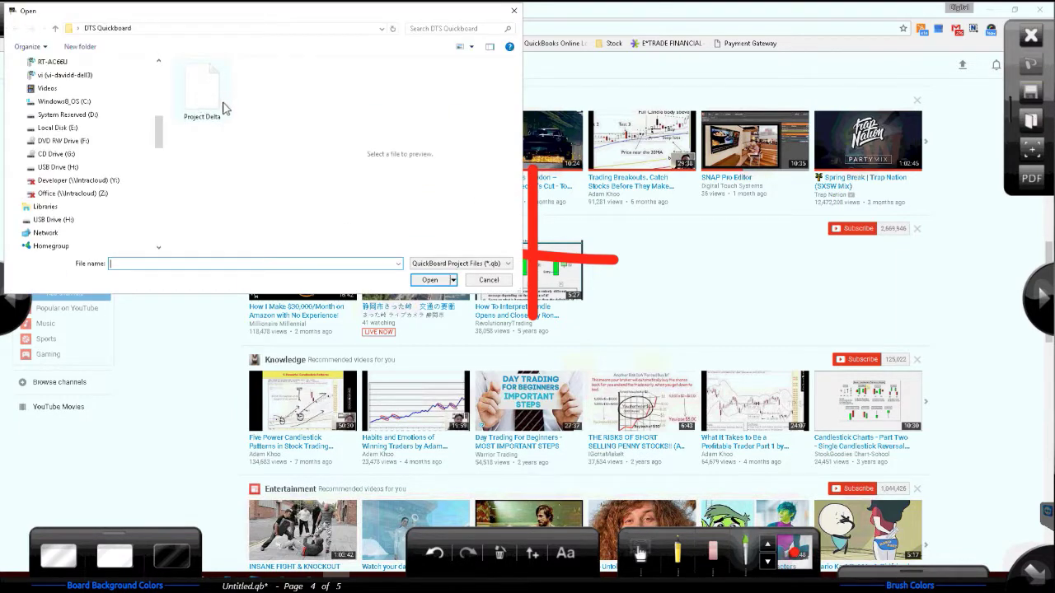
{"action": "left_click", "coordinate": [202, 103]}
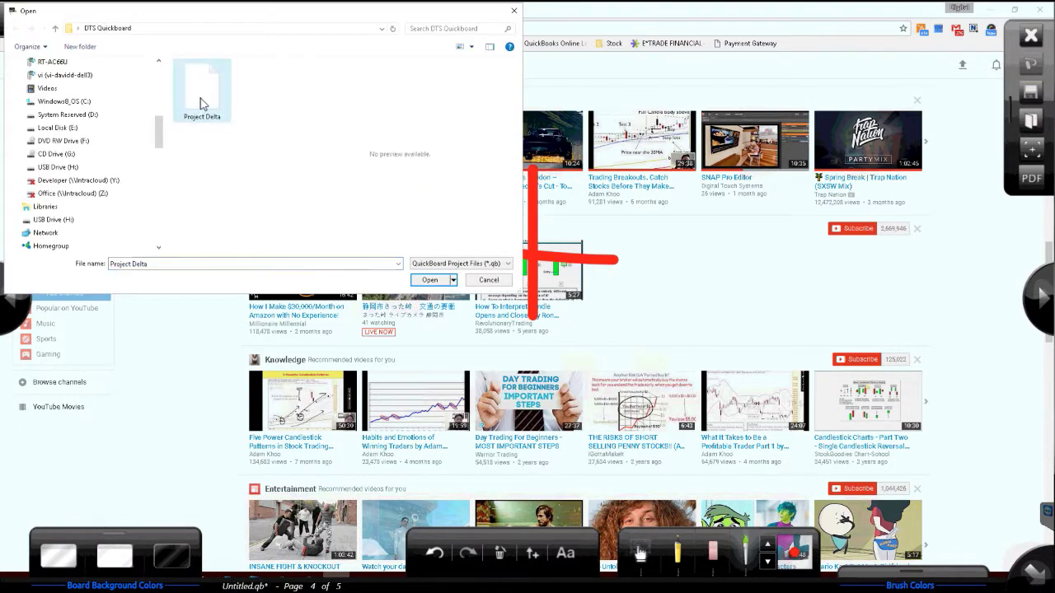
{"action": "left_click", "coordinate": [495, 281]}
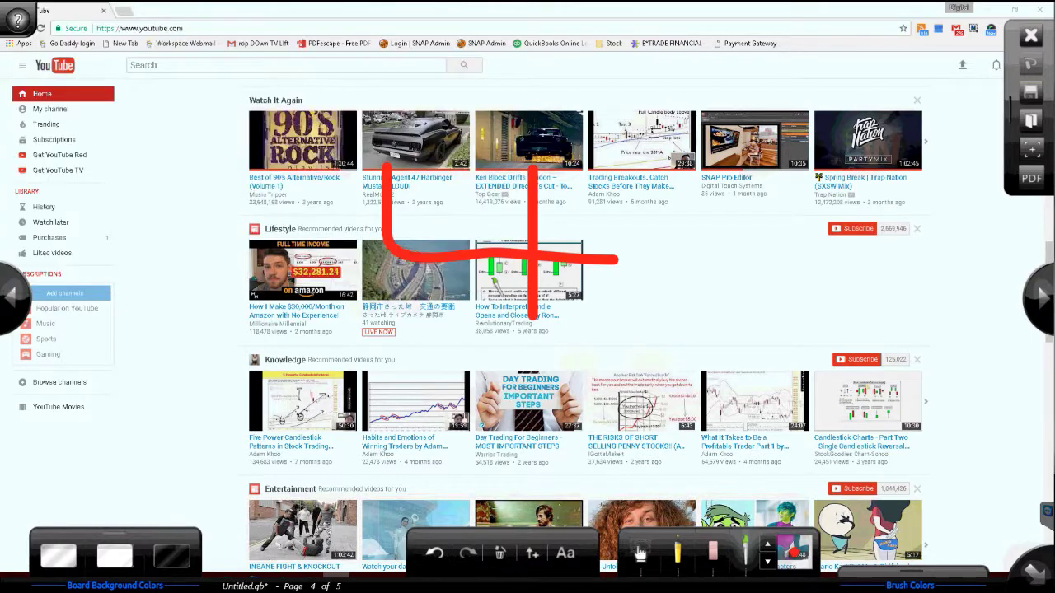
{"action": "left_click_drag", "start_coordinate": [736, 170], "coordinate": [735, 333]}
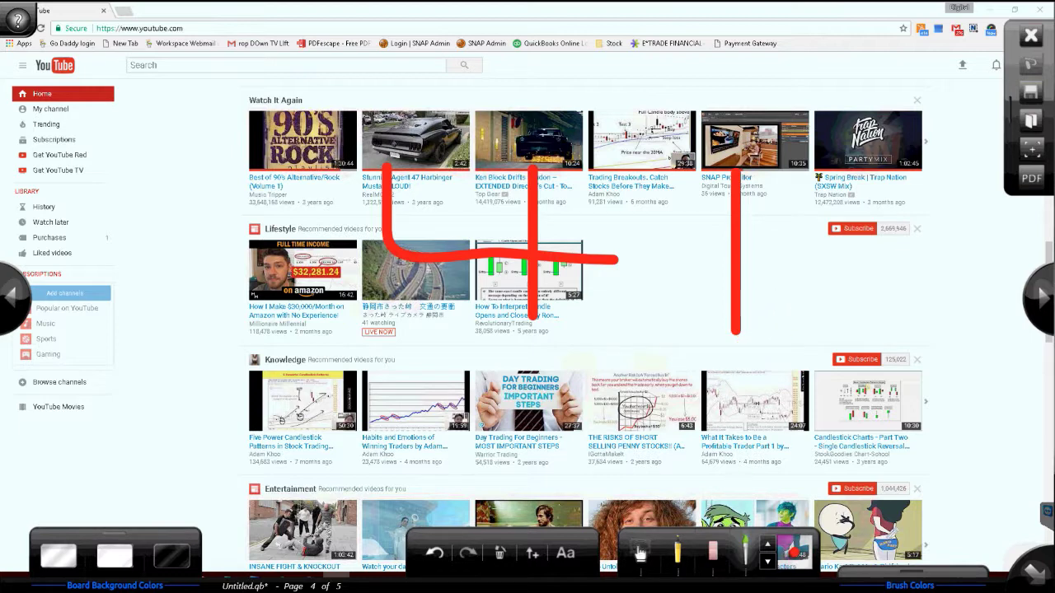
{"action": "left_click", "coordinate": [437, 554]}
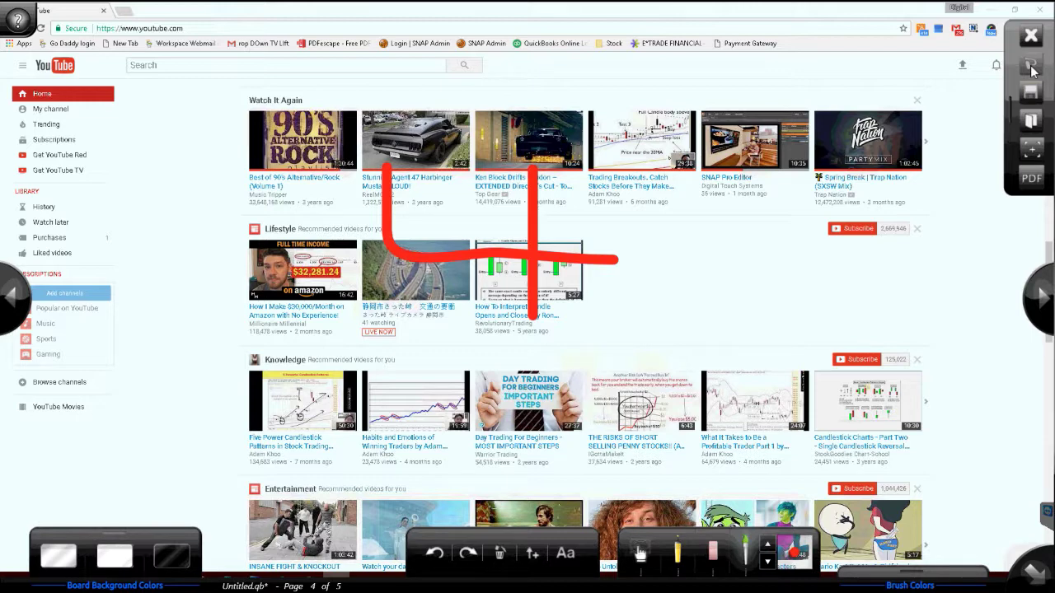
Step: Review the help labels, then give page 4 a black background and clear its drawing
{"action": "left_click", "coordinate": [17, 30]}
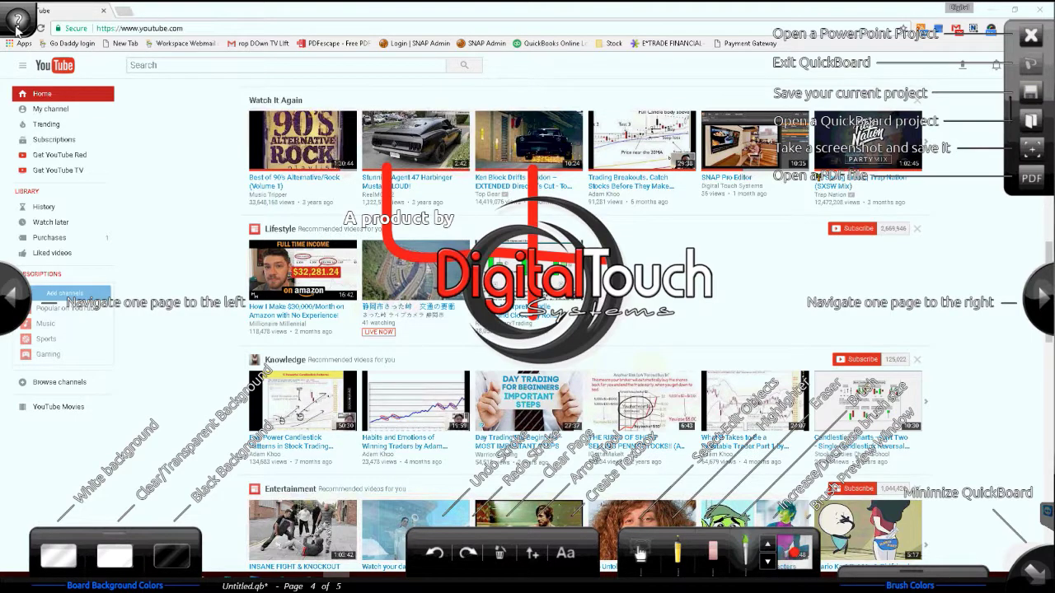
{"action": "left_click", "coordinate": [180, 562]}
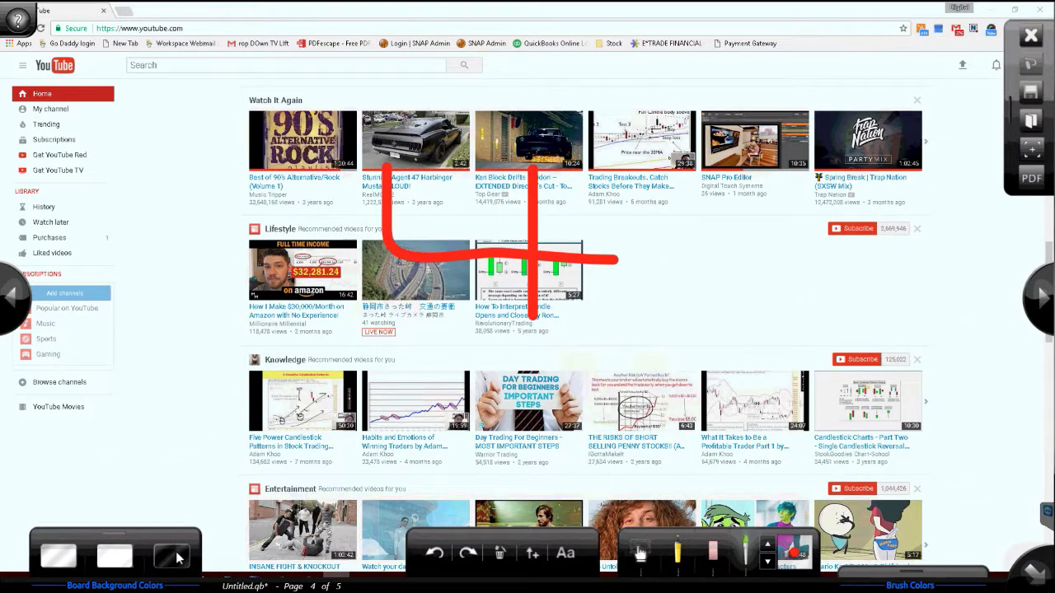
{"action": "left_click", "coordinate": [178, 557]}
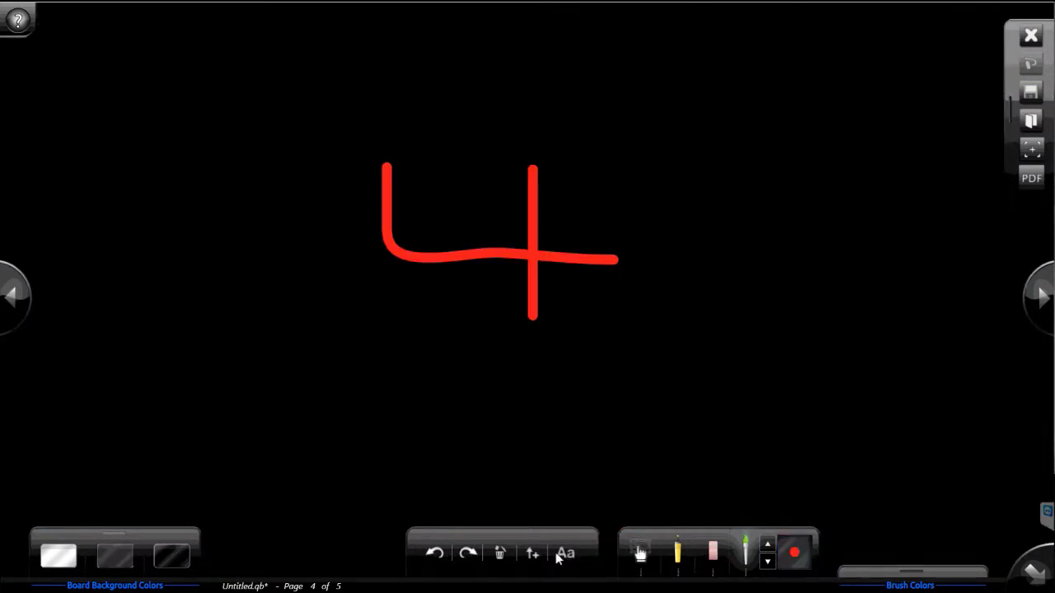
{"action": "left_click", "coordinate": [500, 554]}
Step: Show and close the help overlay again, then minimize and restore the whiteboard
{"action": "left_click", "coordinate": [18, 22]}
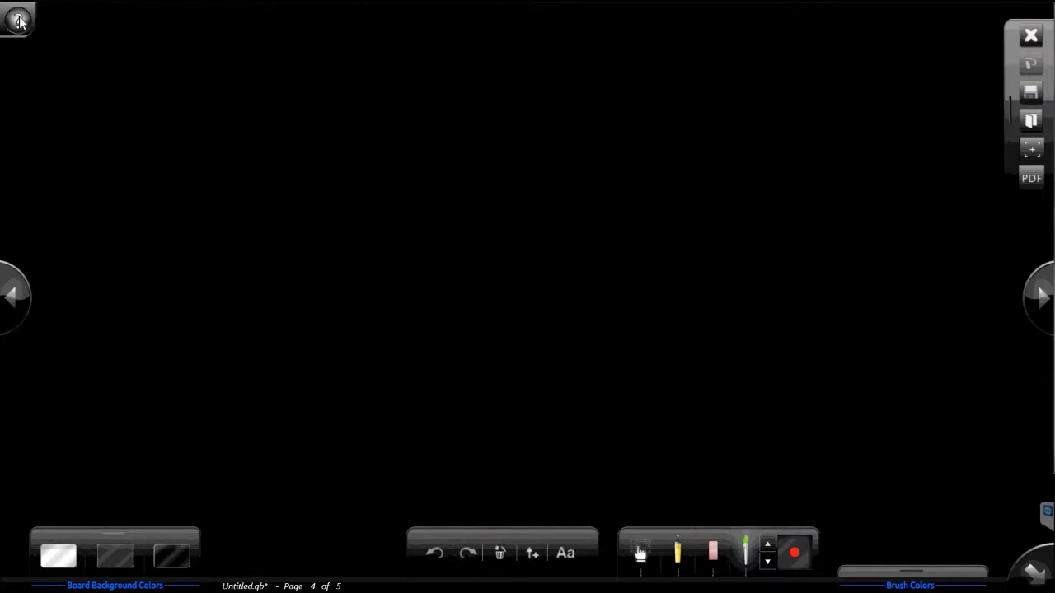
{"action": "left_click", "coordinate": [1036, 580]}
{"action": "left_click", "coordinate": [1036, 579]}
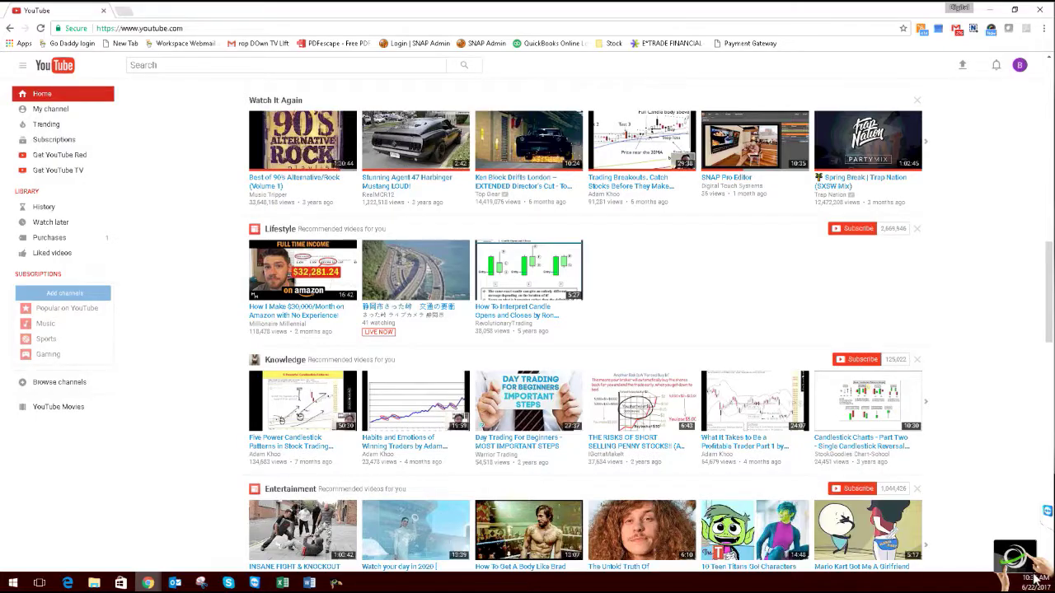
{"action": "left_click", "coordinate": [1036, 579]}
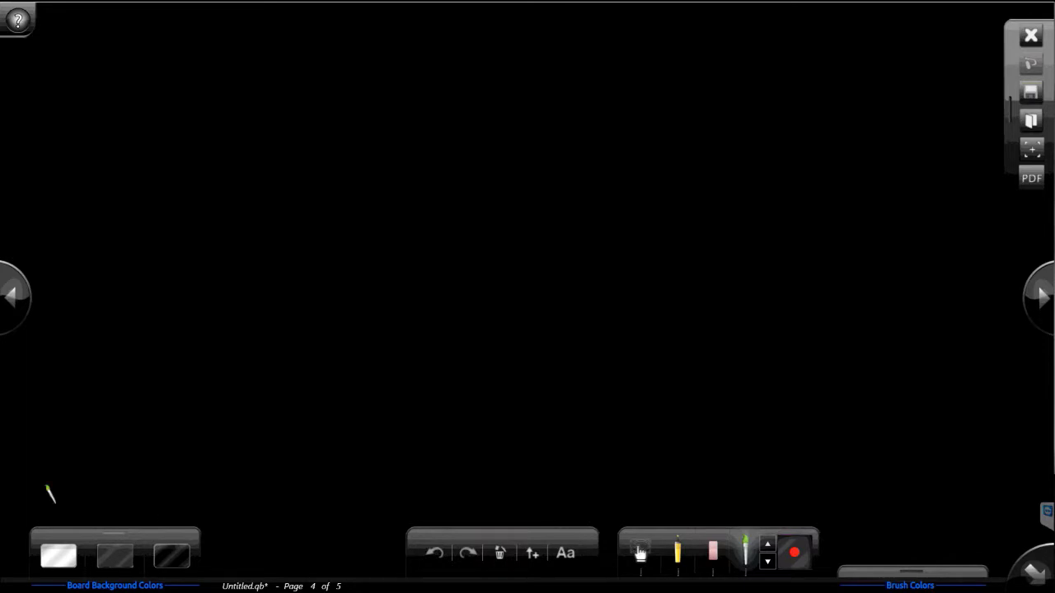
Step: Switch page 4 to a transparent background and mark the candlestick thumbnail with a red arrow and circle
{"action": "left_click", "coordinate": [116, 555]}
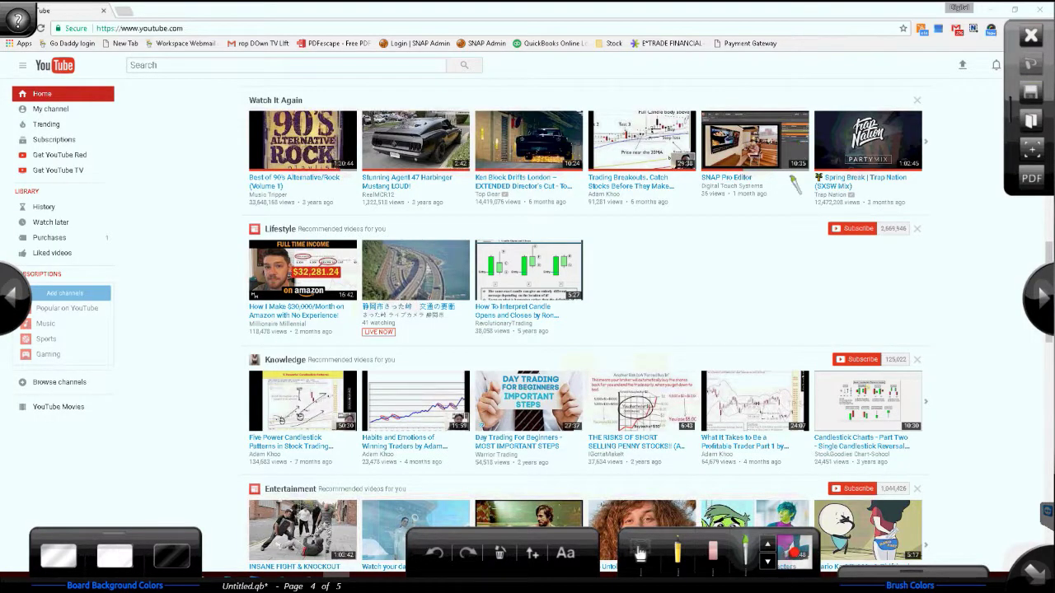
{"action": "mouse_move", "coordinate": [779, 141]}
{"action": "left_mouse_down"}
{"action": "mouse_move", "coordinate": [592, 238]}
{"action": "mouse_move", "coordinate": [582, 167]}
{"action": "mouse_move", "coordinate": [674, 231]}
{"action": "left_mouse_up"}
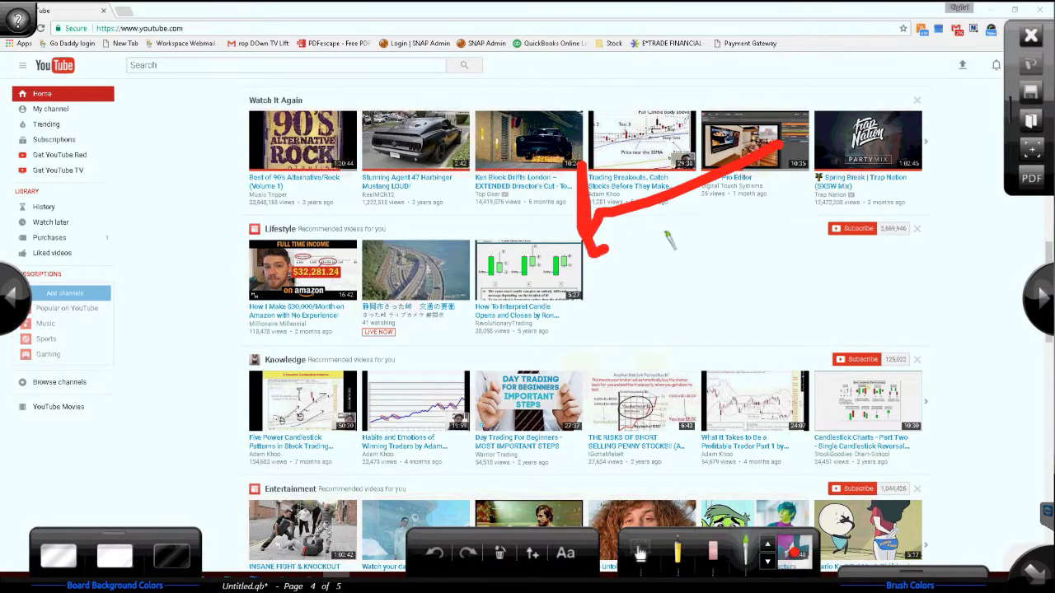
{"action": "mouse_move", "coordinate": [524, 205]}
{"action": "left_mouse_down"}
{"action": "mouse_move", "coordinate": [716, 318]}
{"action": "mouse_move", "coordinate": [598, 107]}
{"action": "left_mouse_up"}
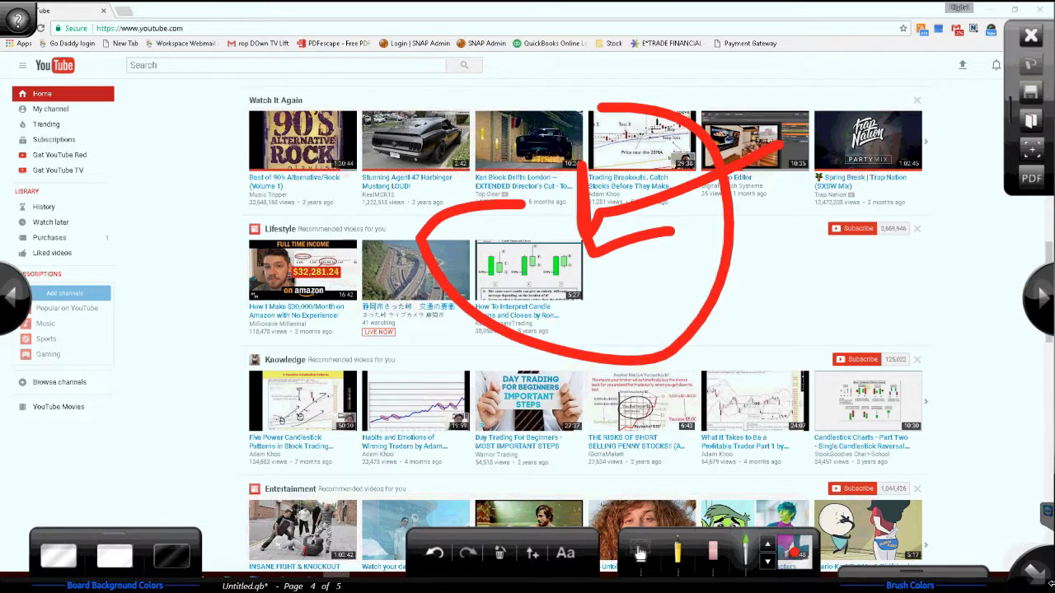